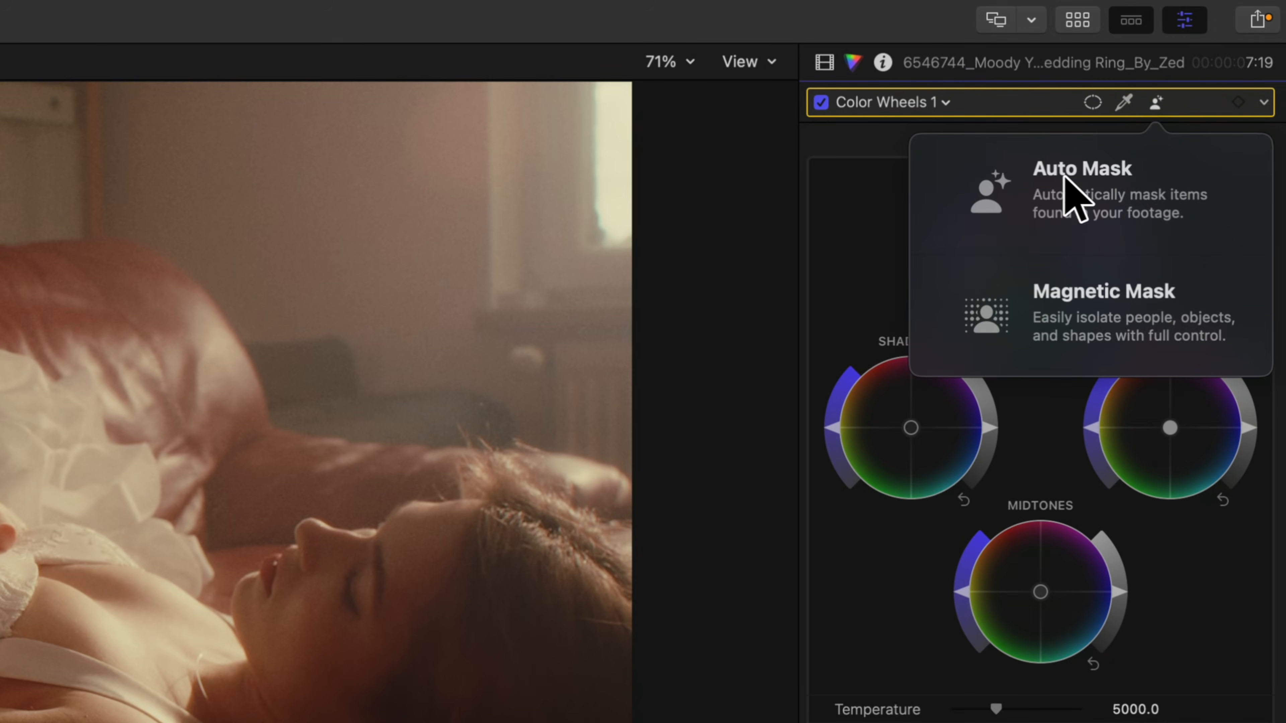
- Add a People auto mask to the Gaussian effect on the bride clip and invert the mask
click(1035, 189)
scroll(1091, 510, down, 7)
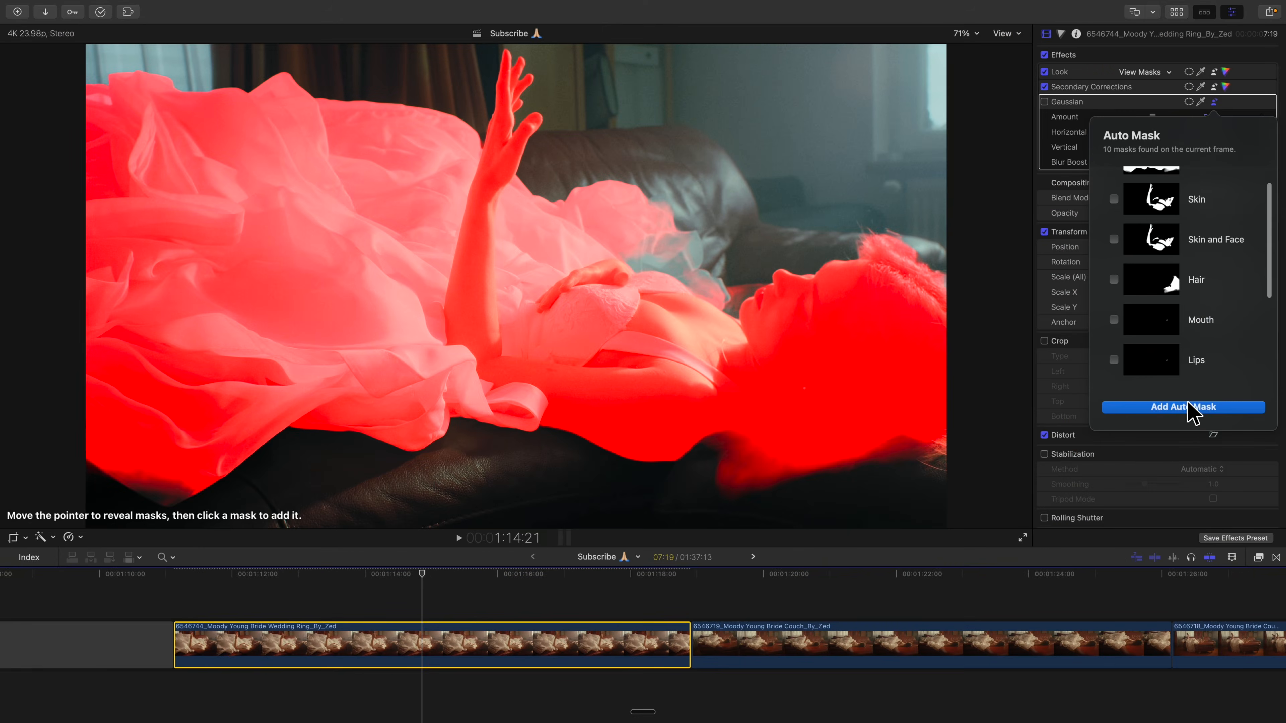
click(1185, 408)
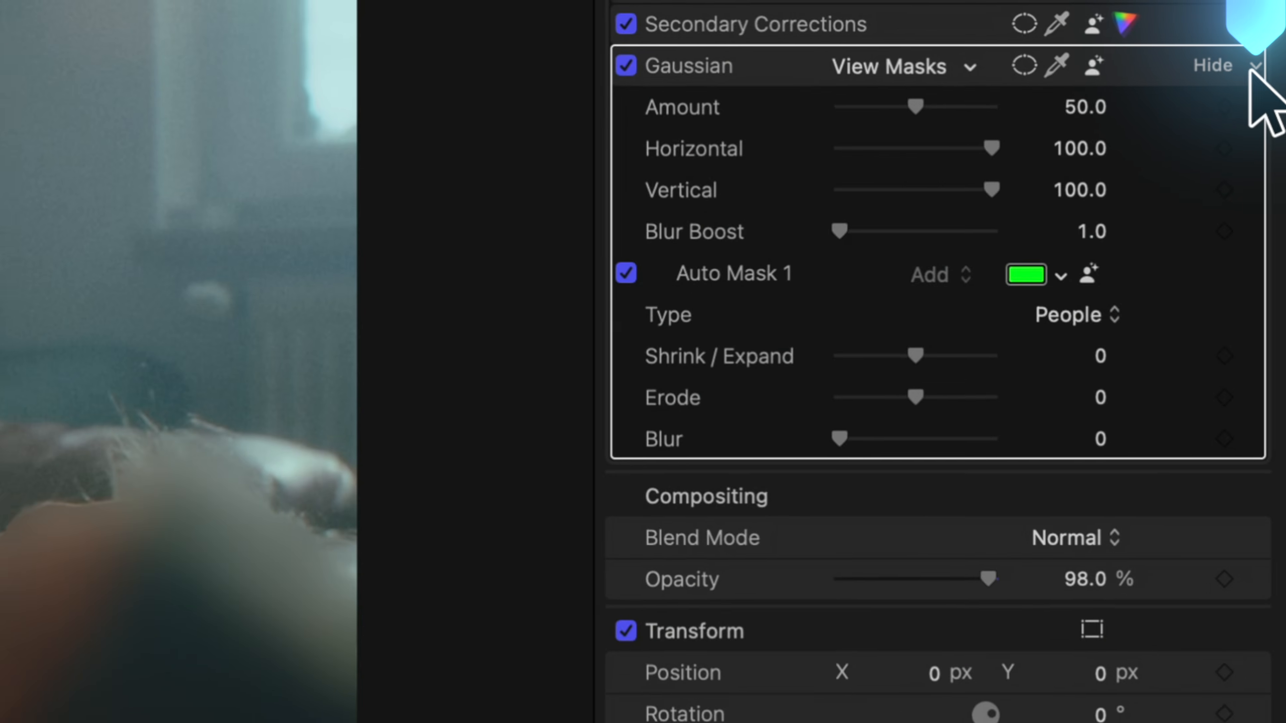
click(1273, 100)
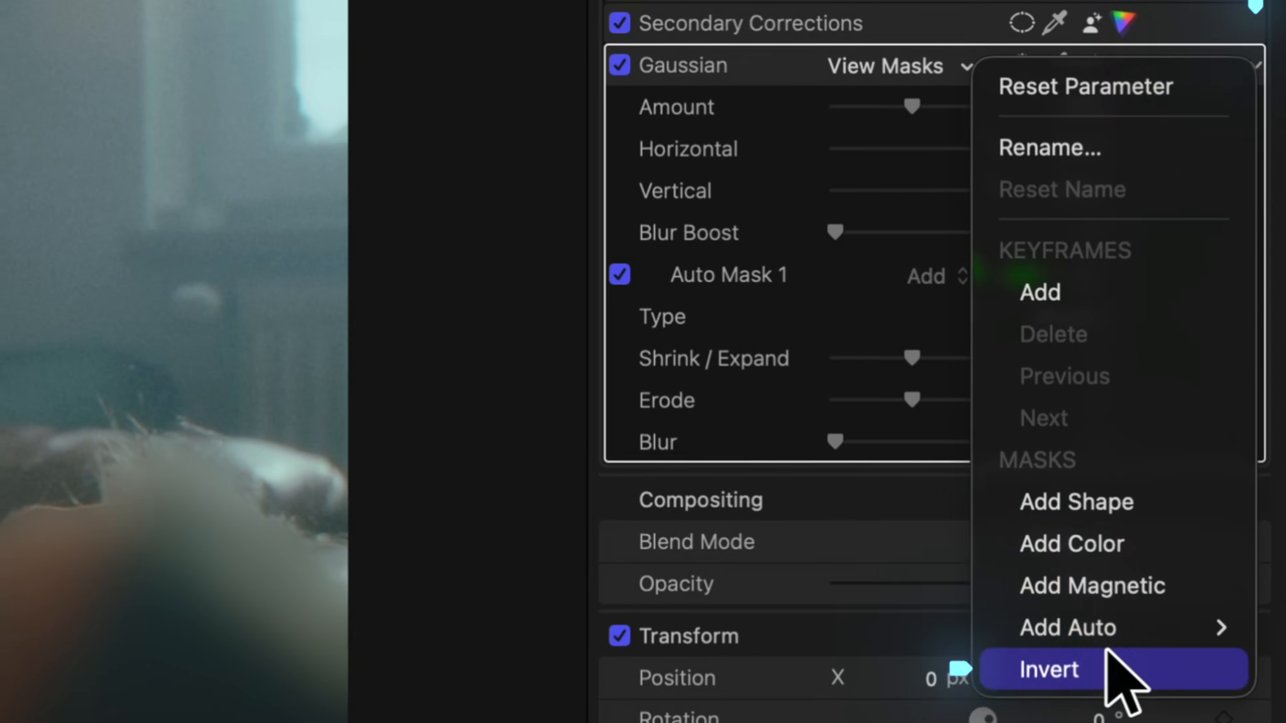
click(1105, 678)
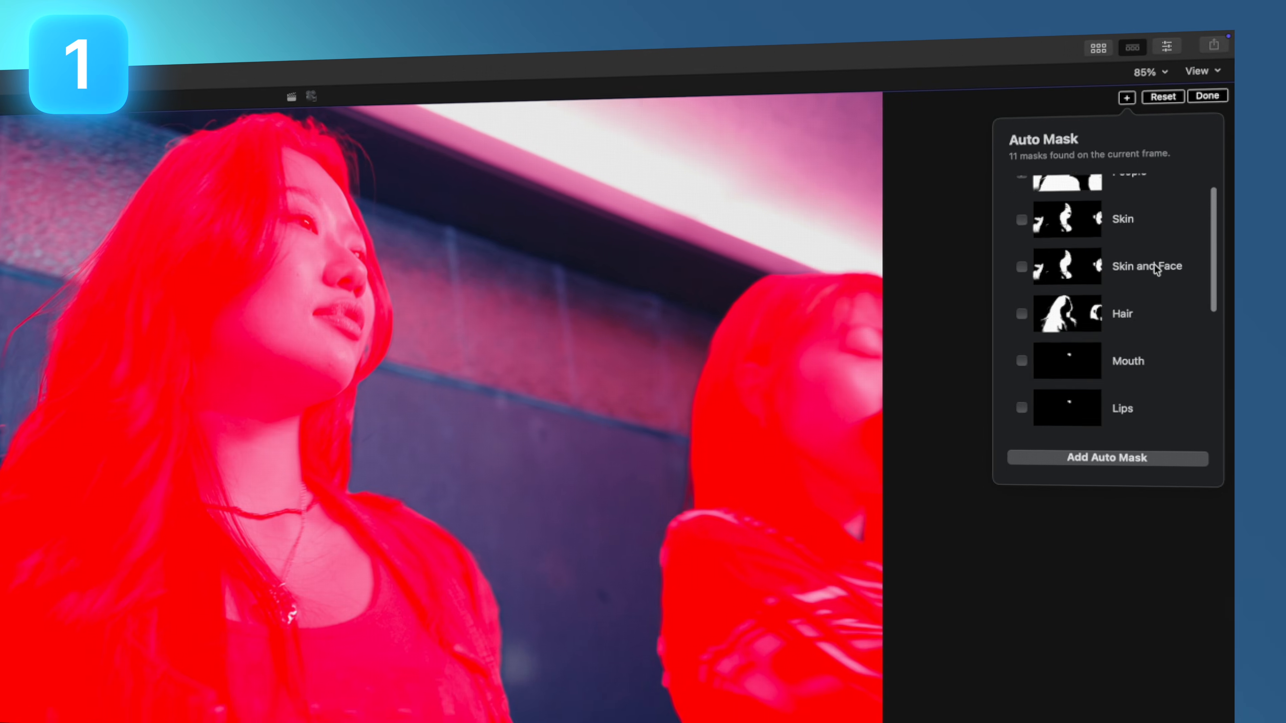
- Add a People auto mask covering both women in the neon-lit clip
scroll(1155, 264, up, 2)
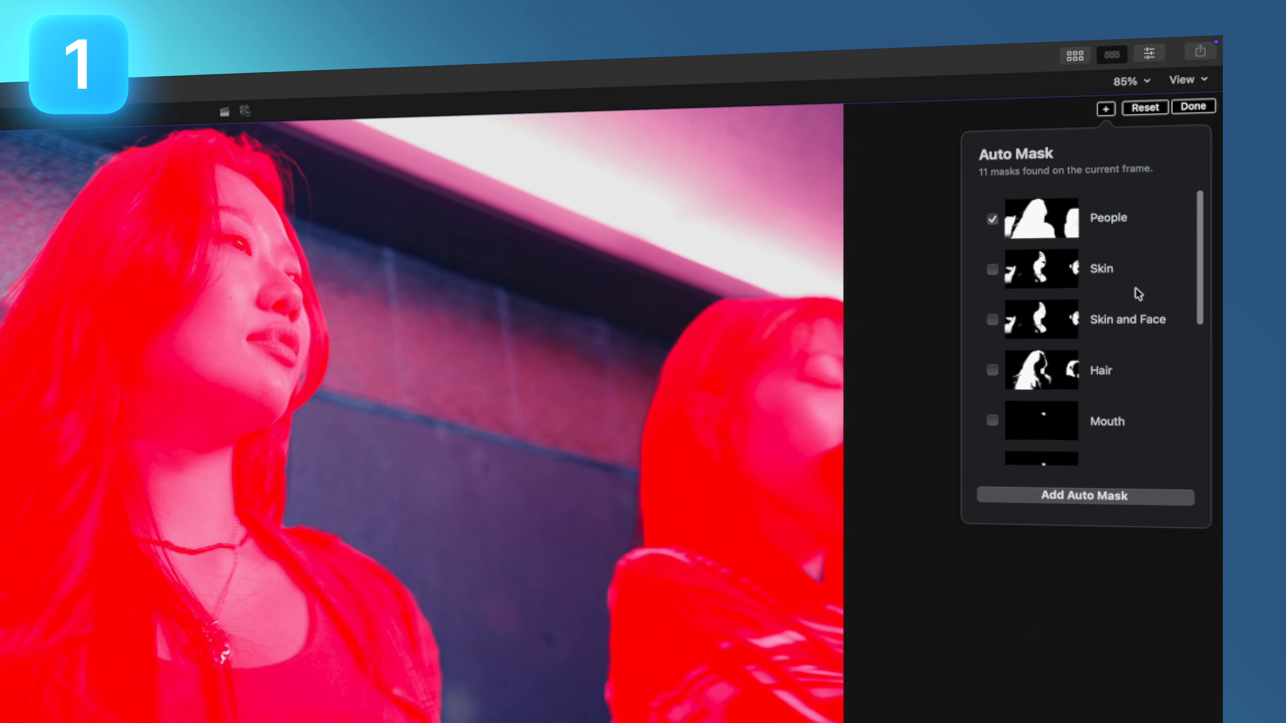
click(1093, 457)
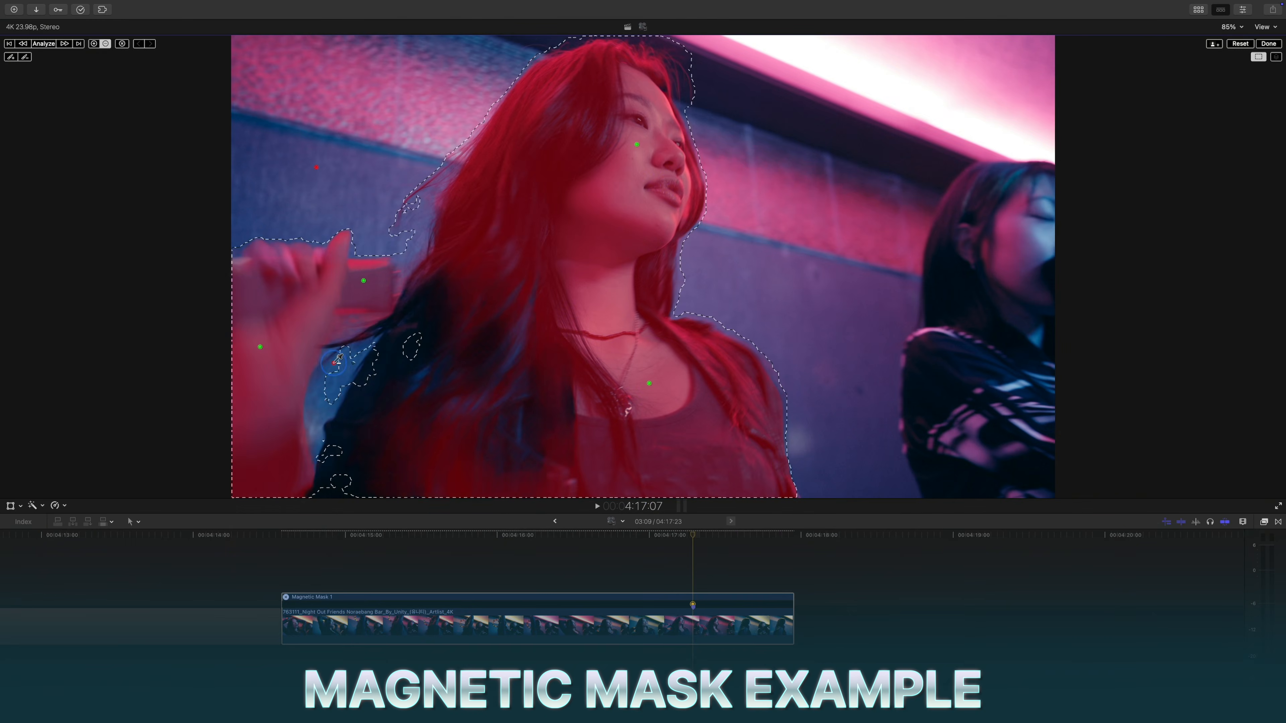
- Refine Magnetic Mask 1 with points on the front woman's dark jacket, the second woman and the wall, and analyze the clip
click(390, 372)
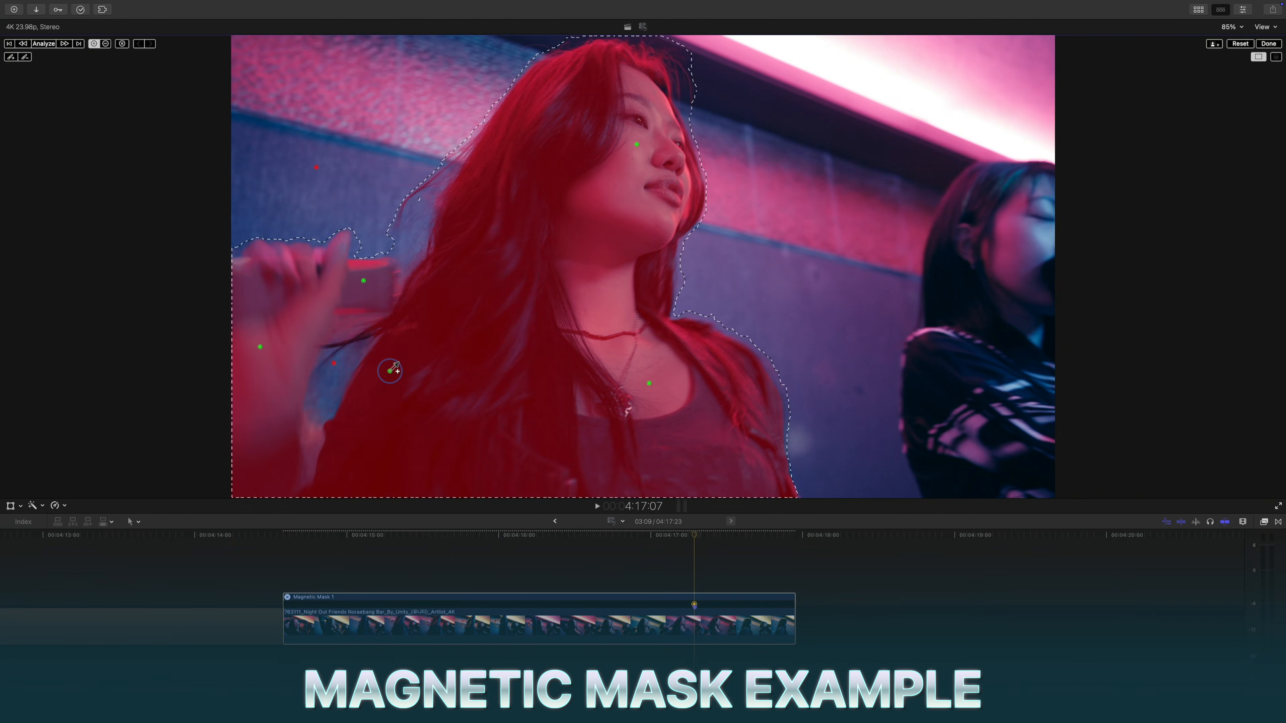
click(1025, 226)
click(775, 165)
click(48, 46)
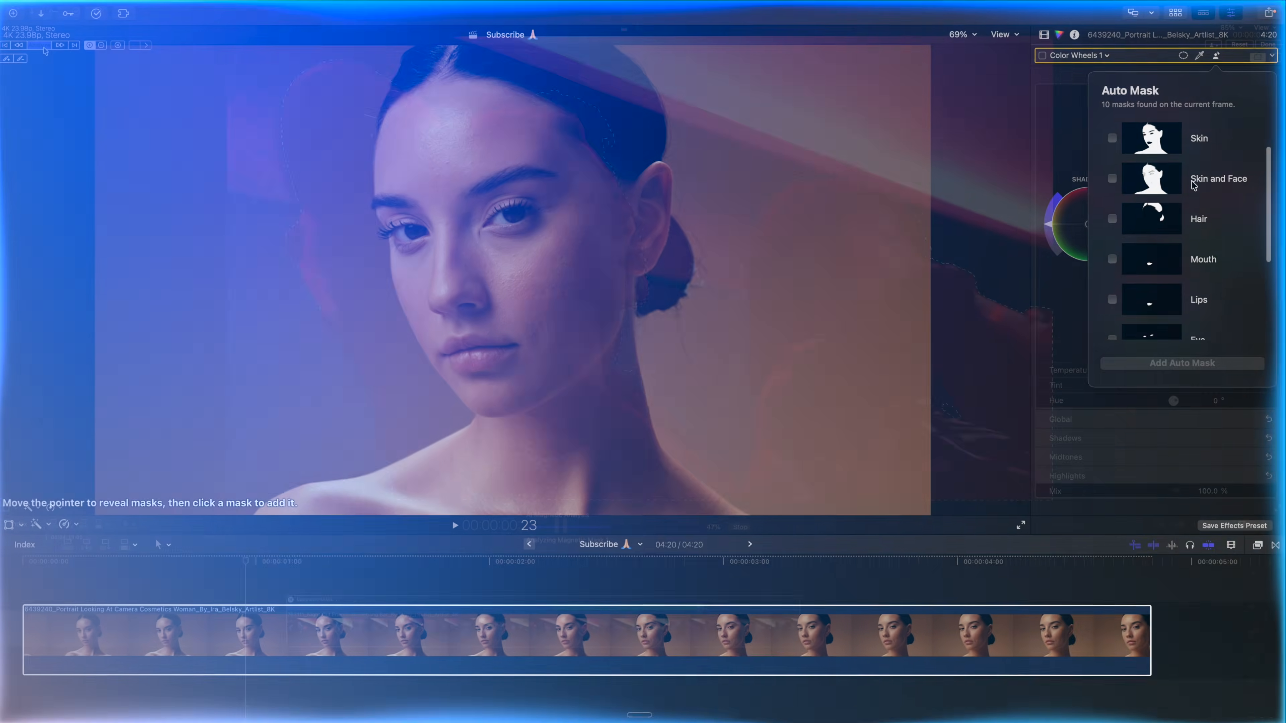
- Choose one of the detected facial or scene masks and add it to Color Wheels 1 on the portrait clip
scroll(1194, 185, down, 5)
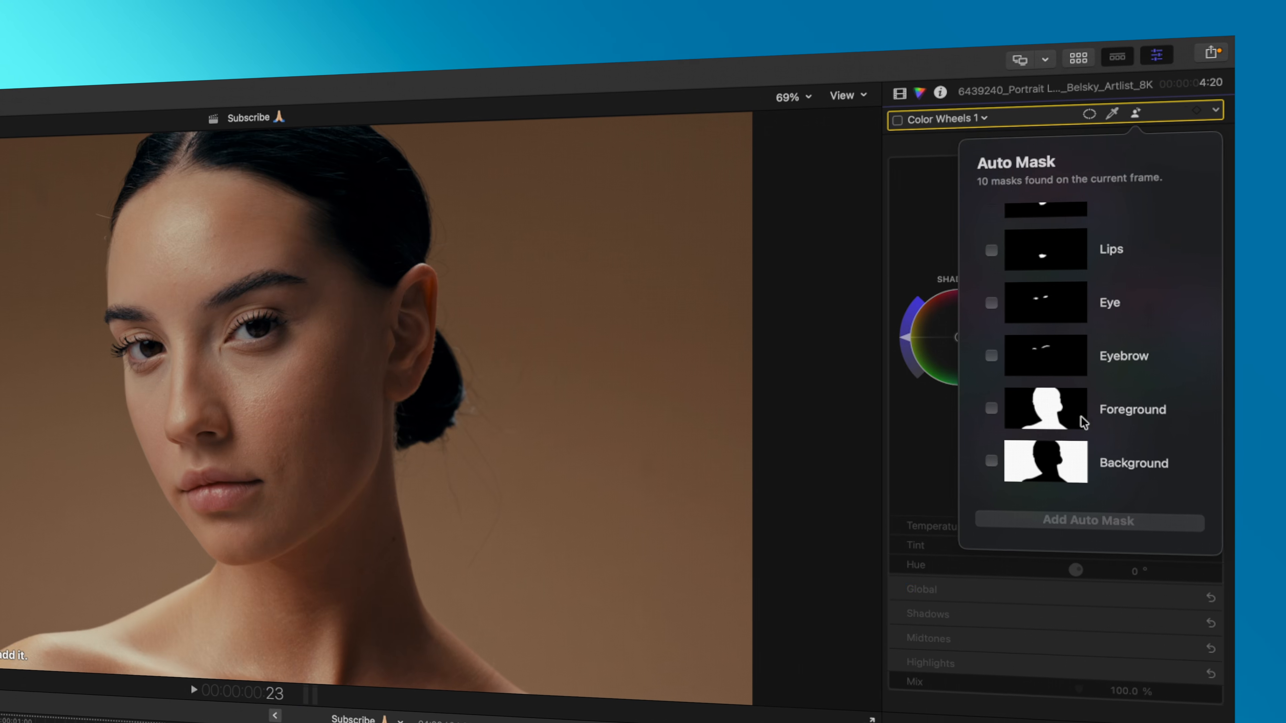
click(1112, 320)
click(1088, 527)
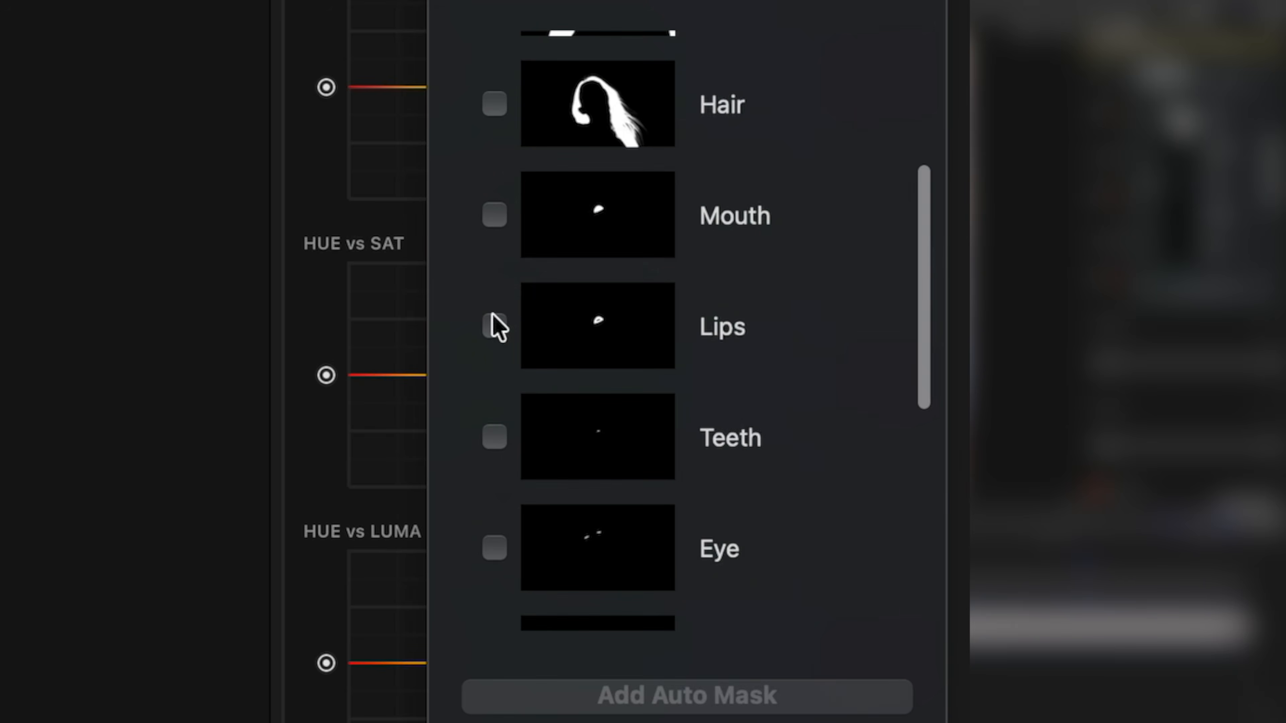
- Select the Lips auto mask for the hue and saturation curves, and add a Teeth auto mask to the color wheels correction
click(494, 326)
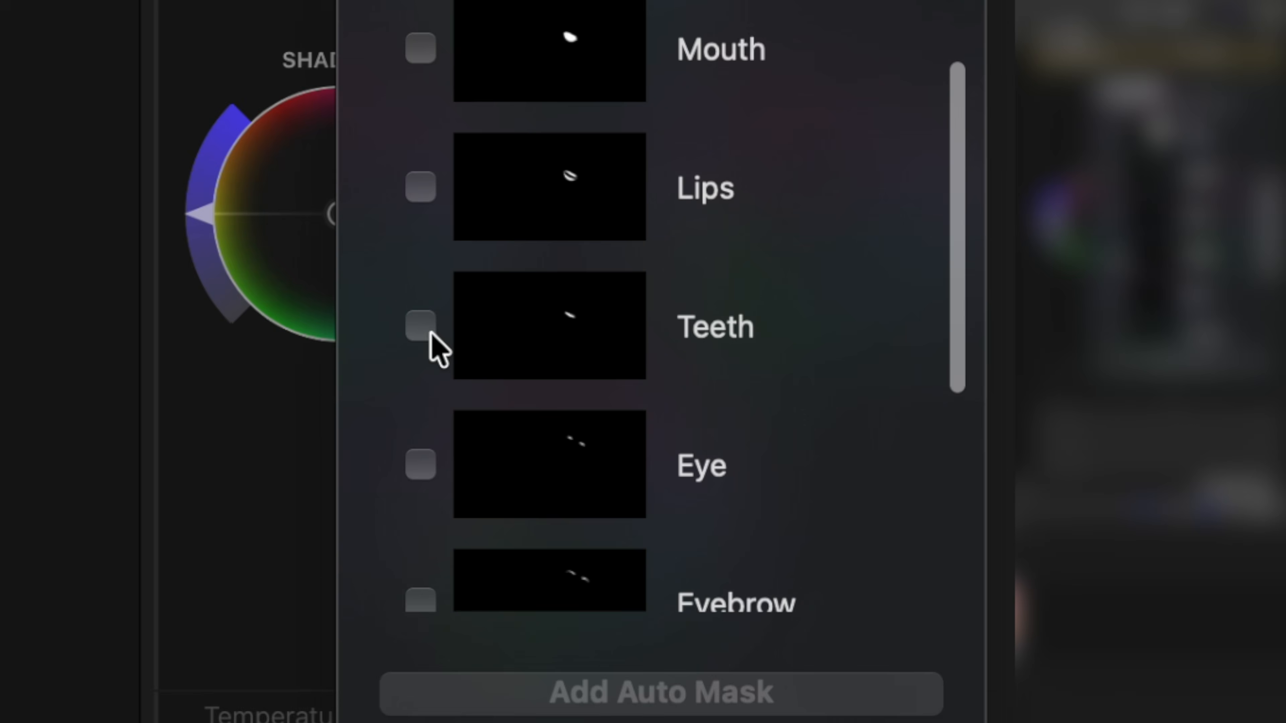
click(425, 332)
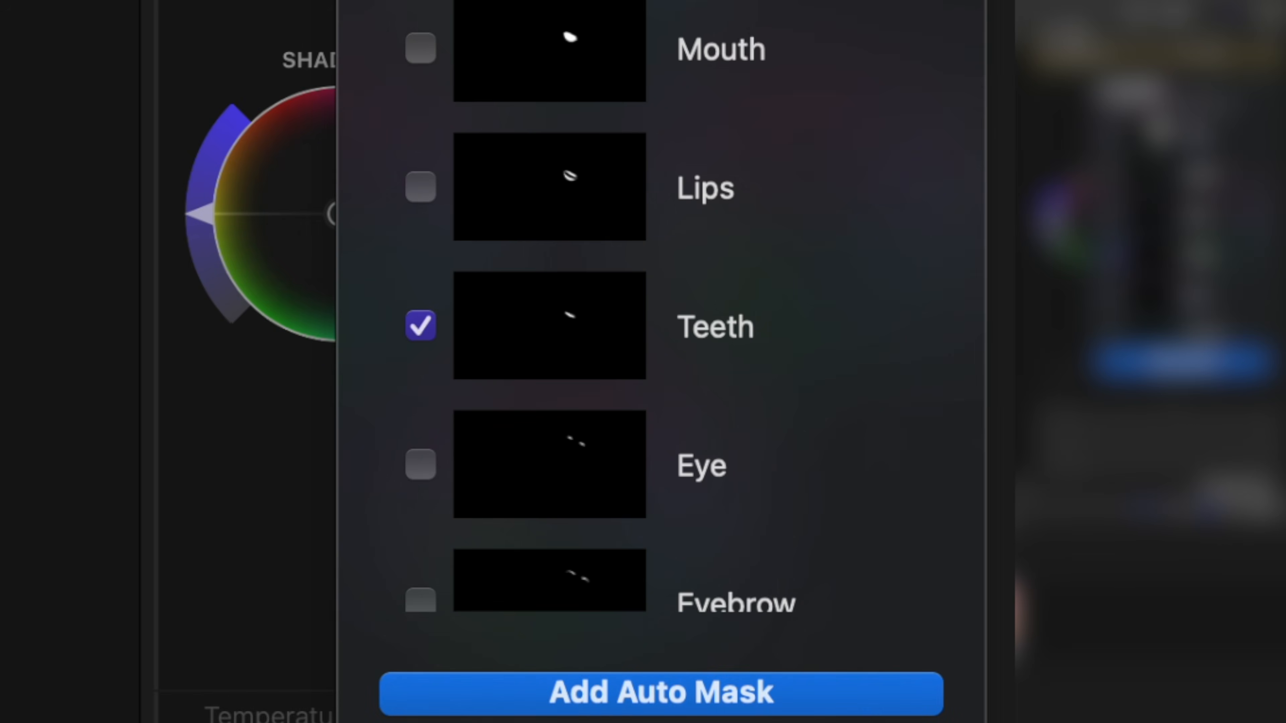
click(600, 701)
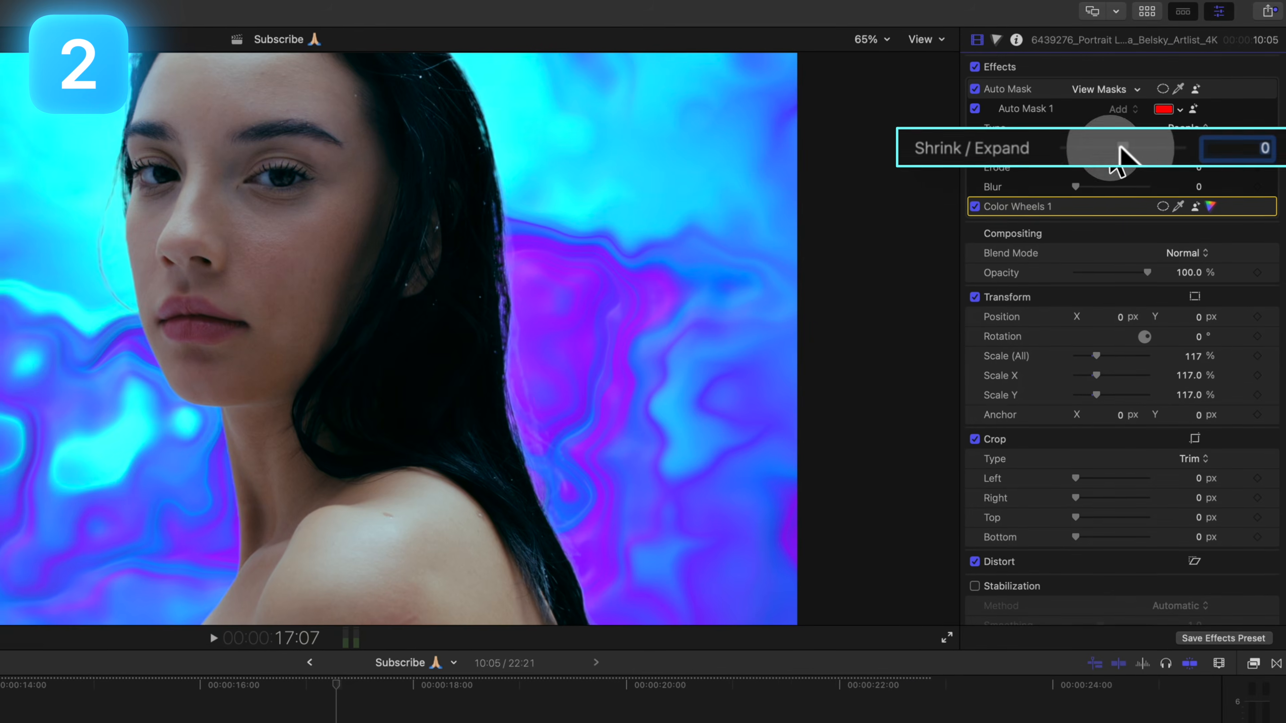
- Try Shrink / Expand values down to -151 on Auto Mask 1, return it to 0, and adjust Erode down to -200
mouse_move(1134, 155)
mouse_down()
mouse_move(1150, 154)
mouse_move(1112, 163)
mouse_up()
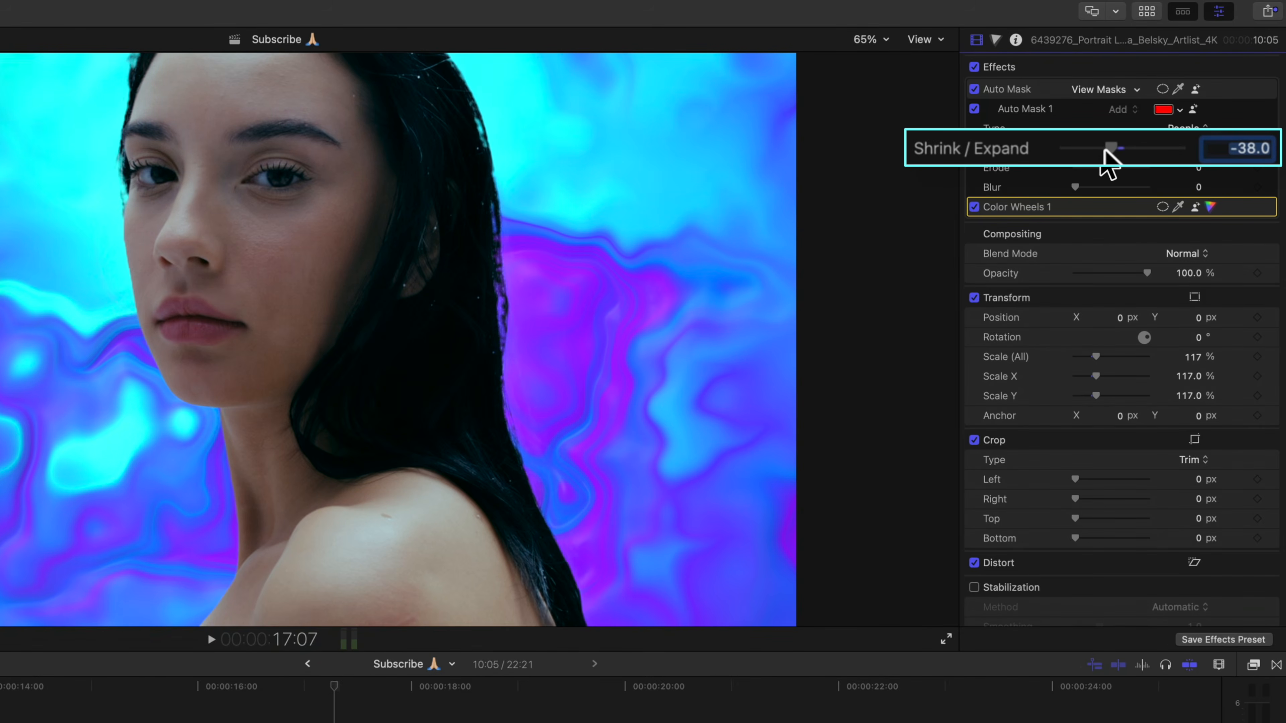
mouse_move(1122, 152)
mouse_down()
mouse_move(1143, 153)
mouse_move(1121, 152)
mouse_up()
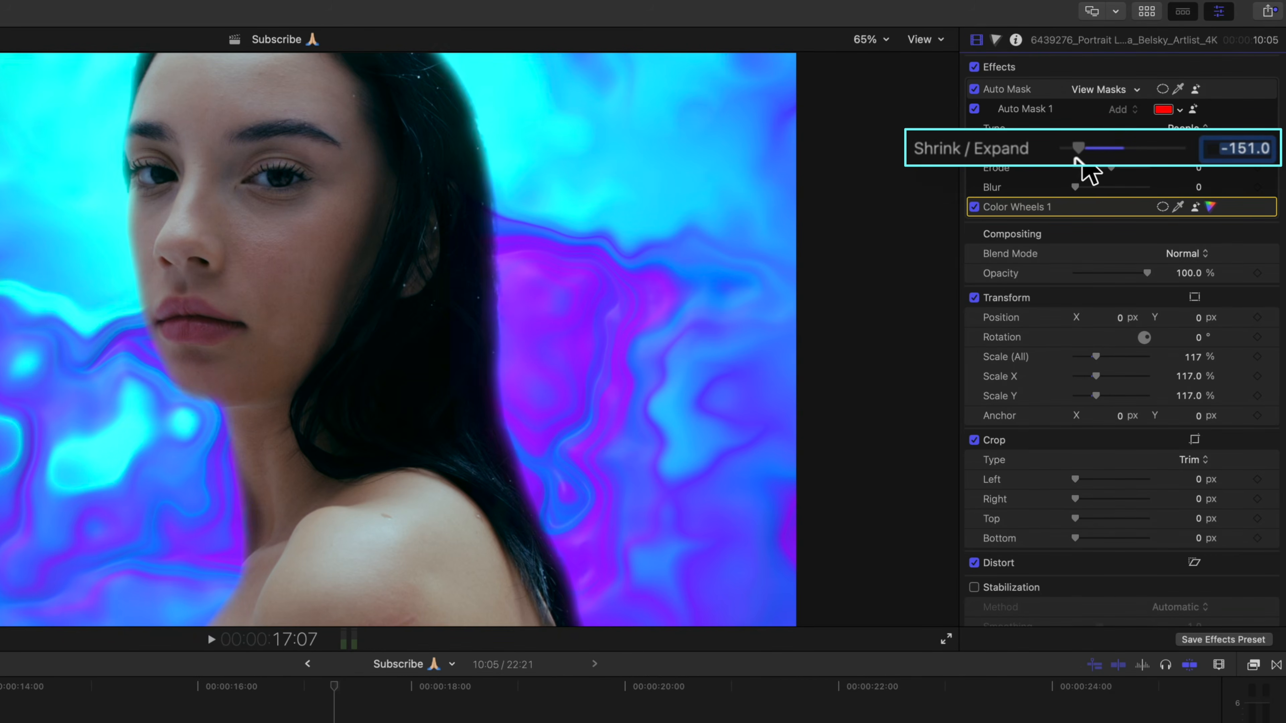
drag(1130, 152, 1142, 148)
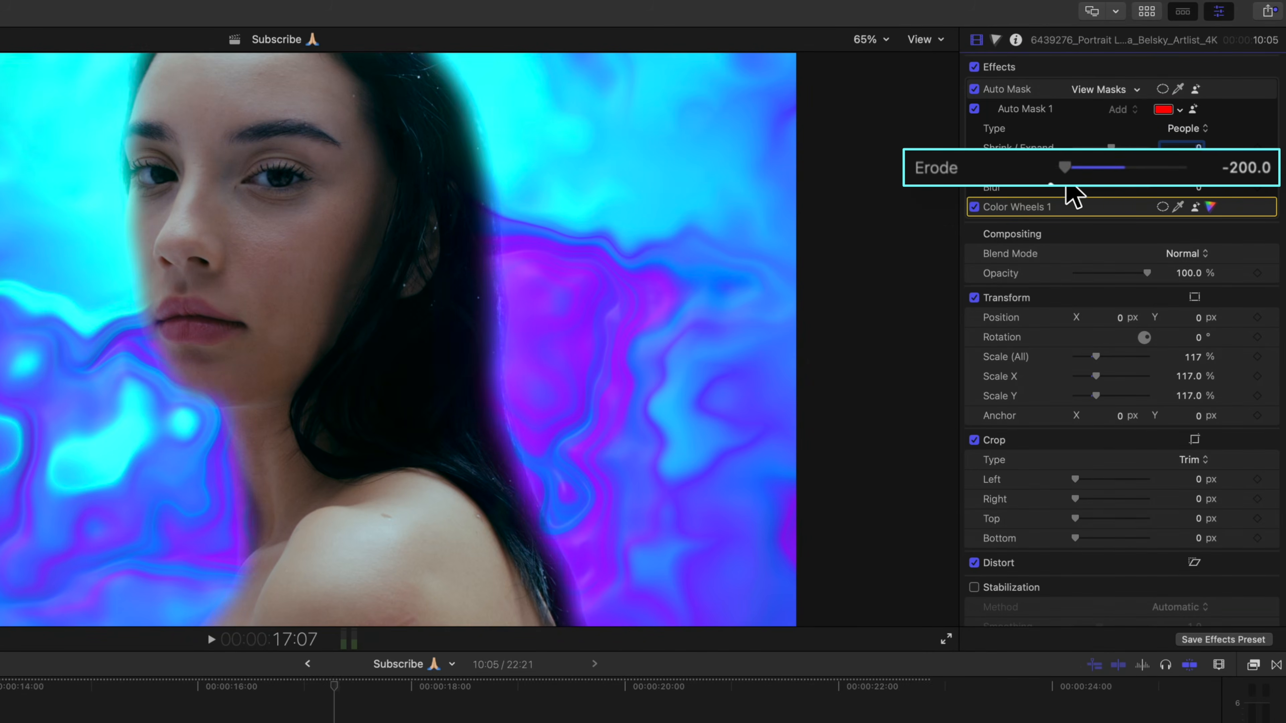
mouse_move(1095, 184)
mouse_down()
mouse_move(1137, 187)
mouse_move(1089, 187)
mouse_move(1100, 180)
mouse_up()
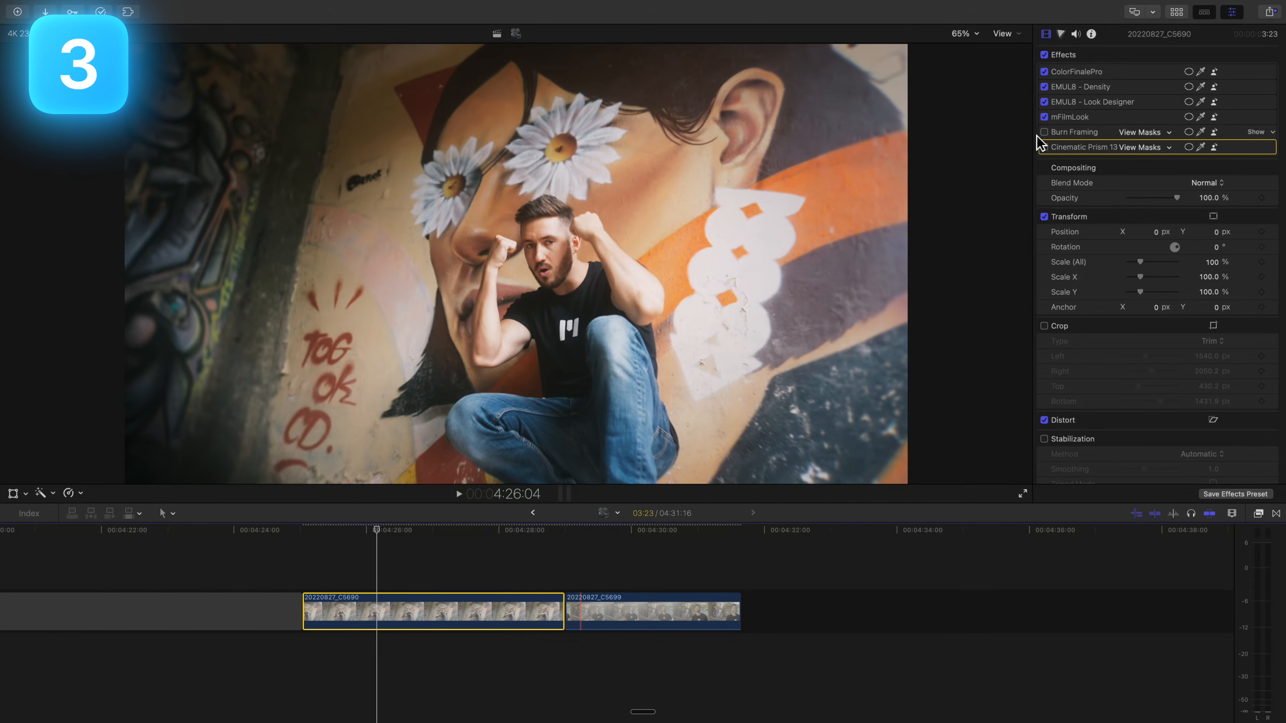
- Enable Burn Framing and Cinematic Prism 13 on clip 20220827_C5690, and paste its effects onto 20220827_C5699 with Stretch to Fit keyframe timing
click(1044, 133)
click(1044, 148)
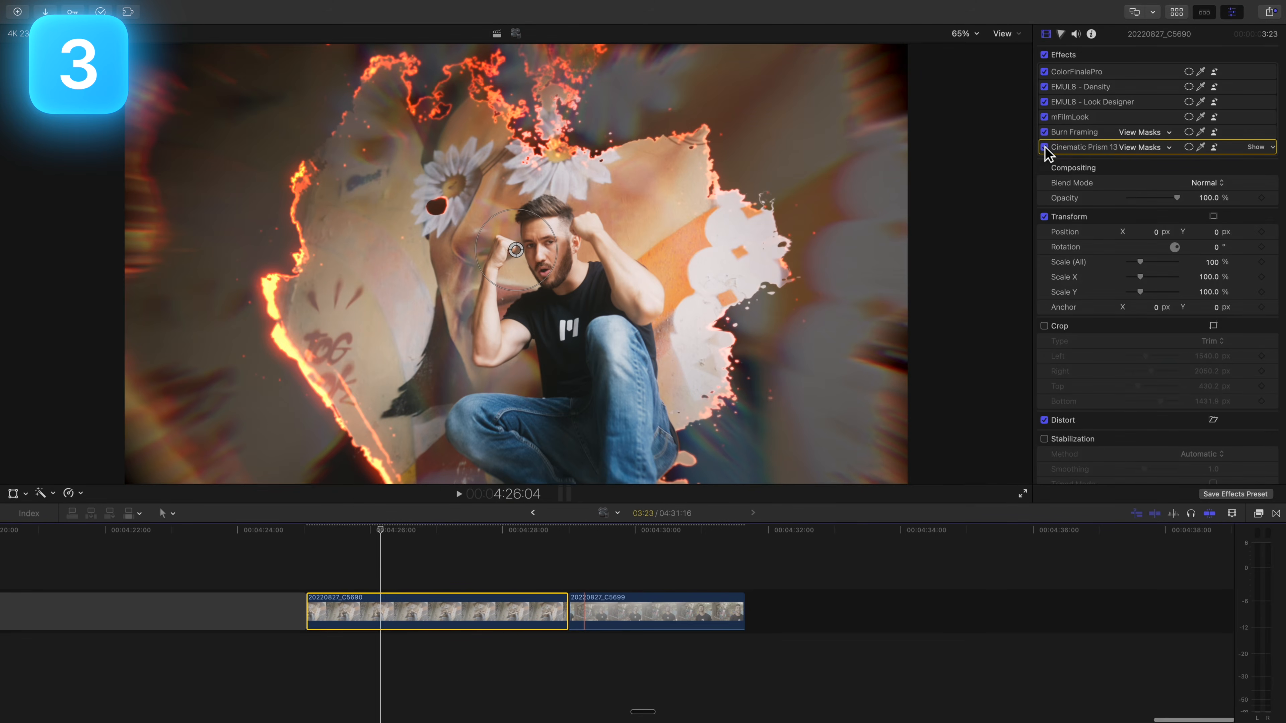
key(super+c)
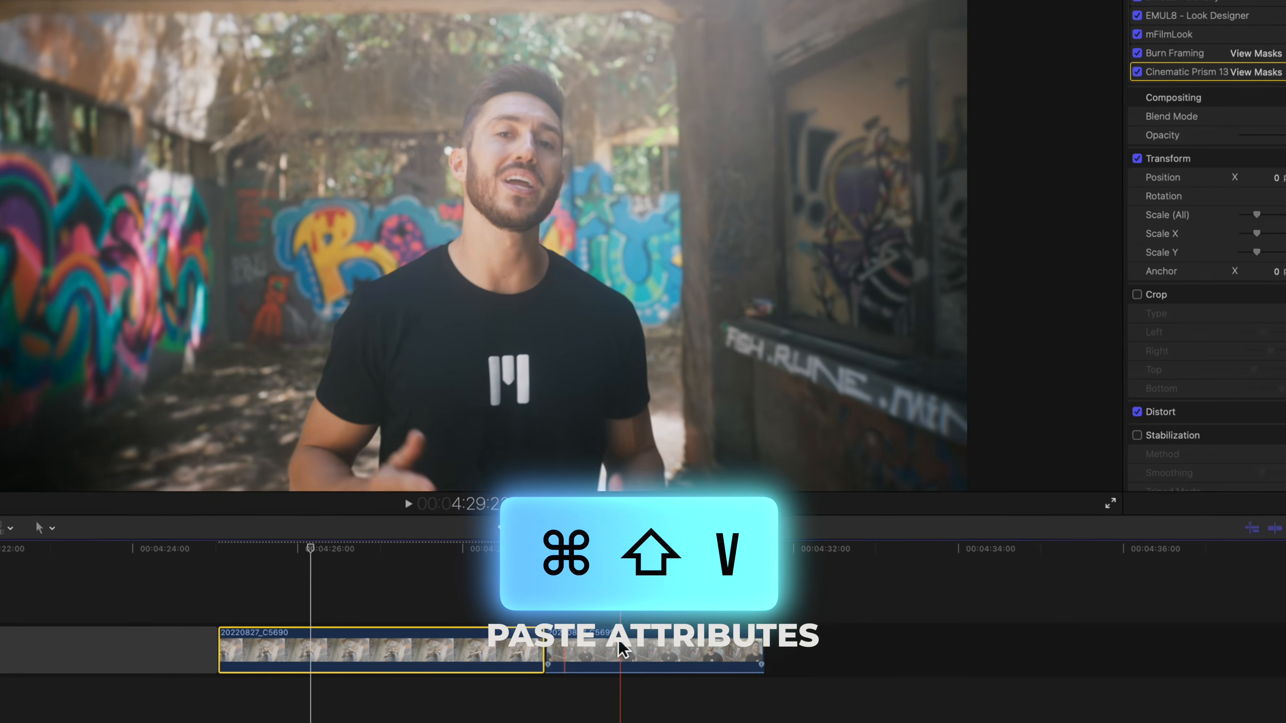
click(621, 648)
key(super+shift+v)
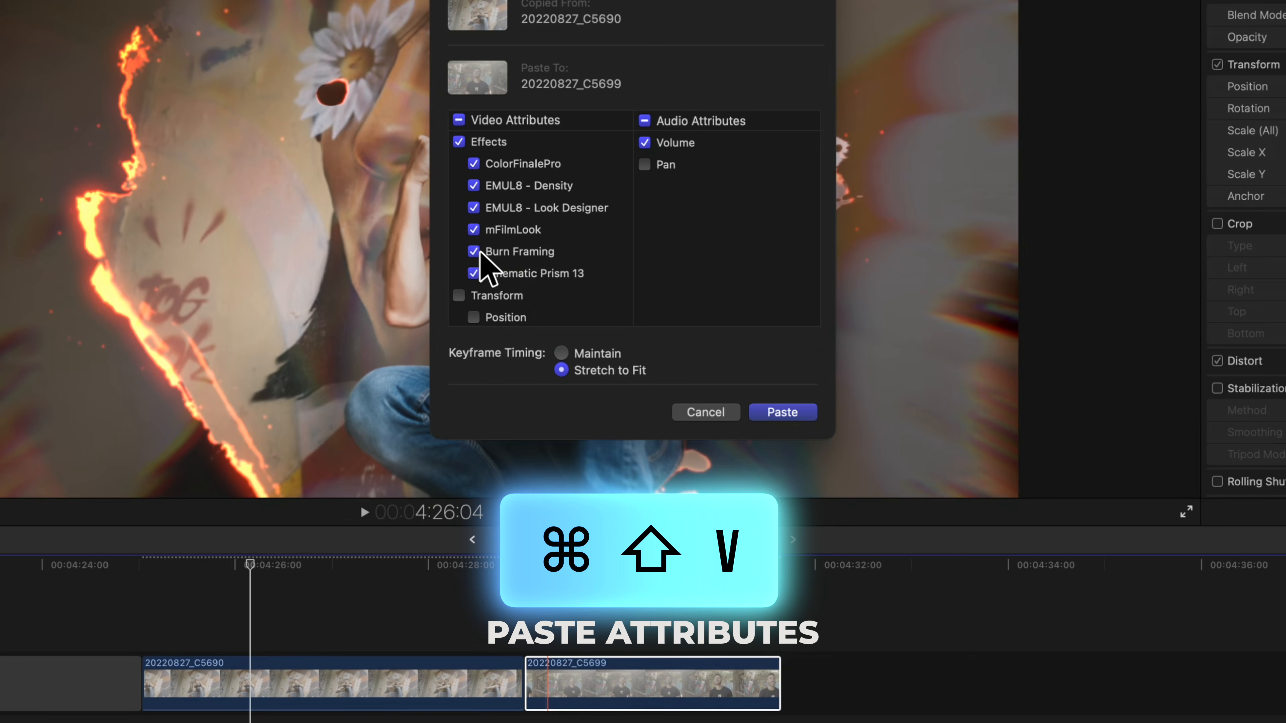
click(783, 413)
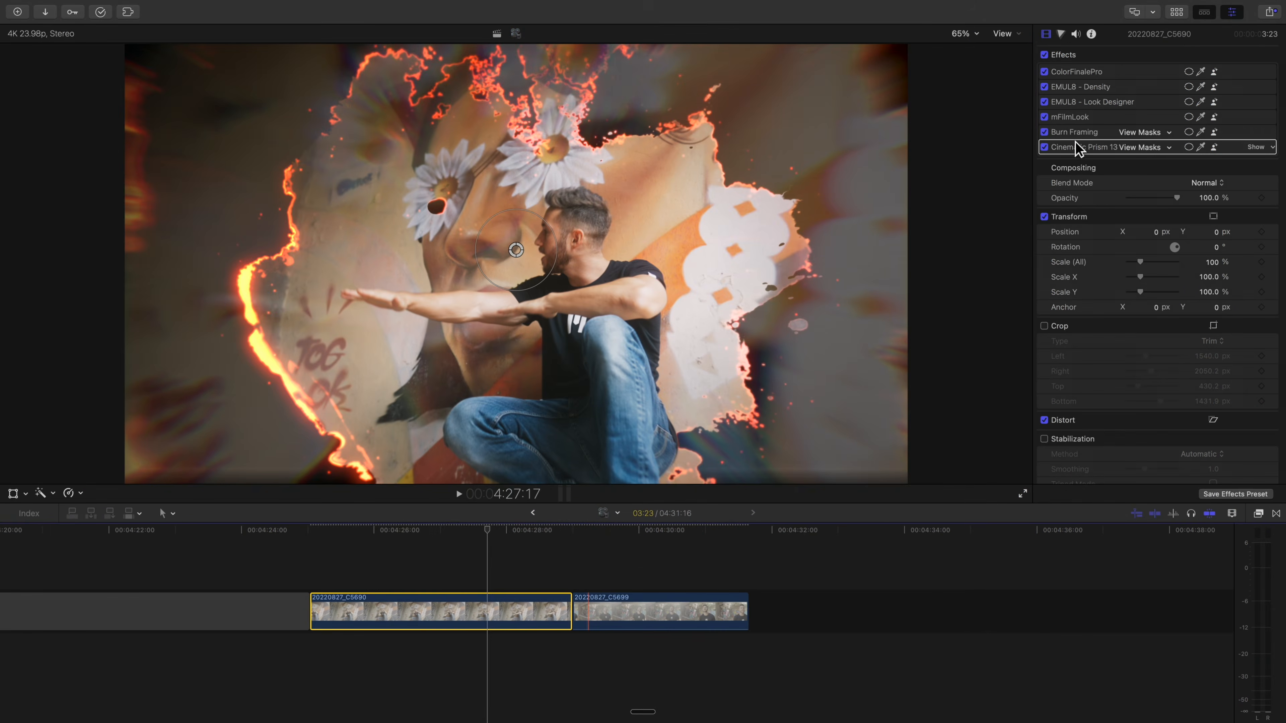
- Copy Burn Framing and Cinematic Prism 13 from clip 20220827_C5690 onto 20220827_C5699, using first the timeline clip and then the viewer as target
click(1072, 134)
shift+click(1075, 148)
mouse_move(1077, 151)
mouse_down()
mouse_move(979, 244)
mouse_move(677, 617)
mouse_up()
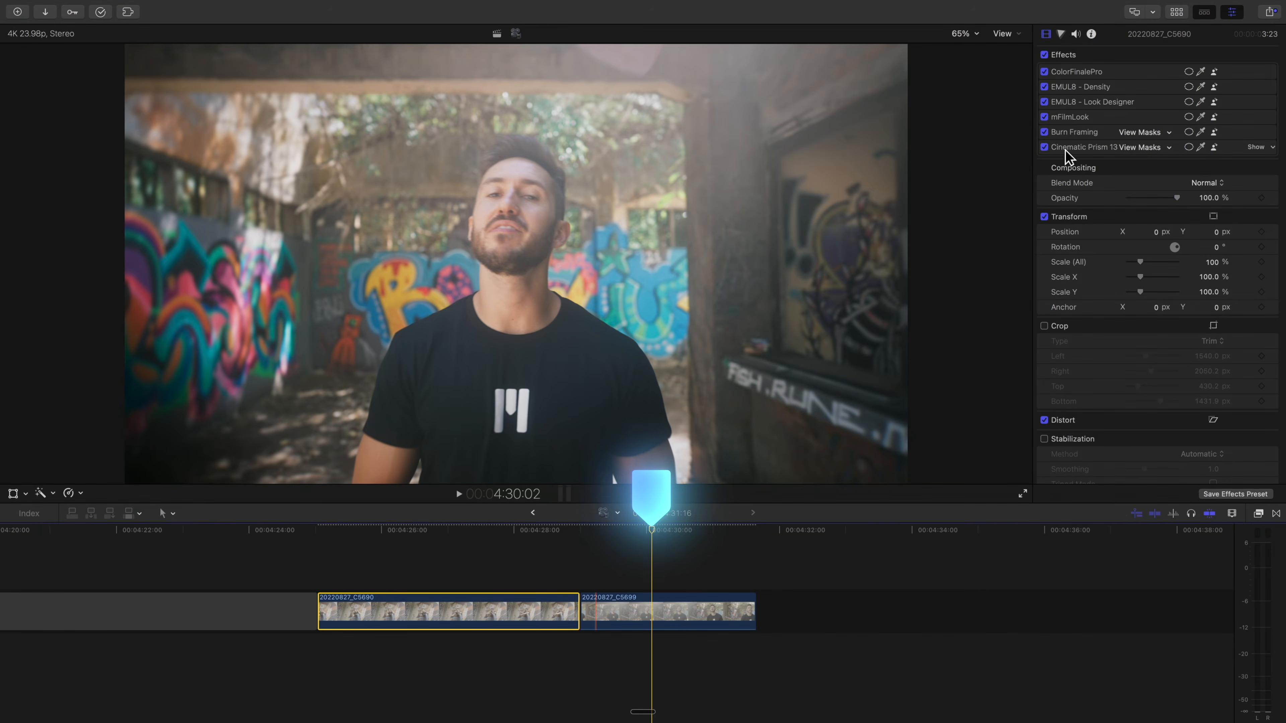
click(1072, 132)
mouse_move(1073, 144)
mouse_down()
mouse_move(723, 216)
mouse_move(564, 266)
mouse_up()
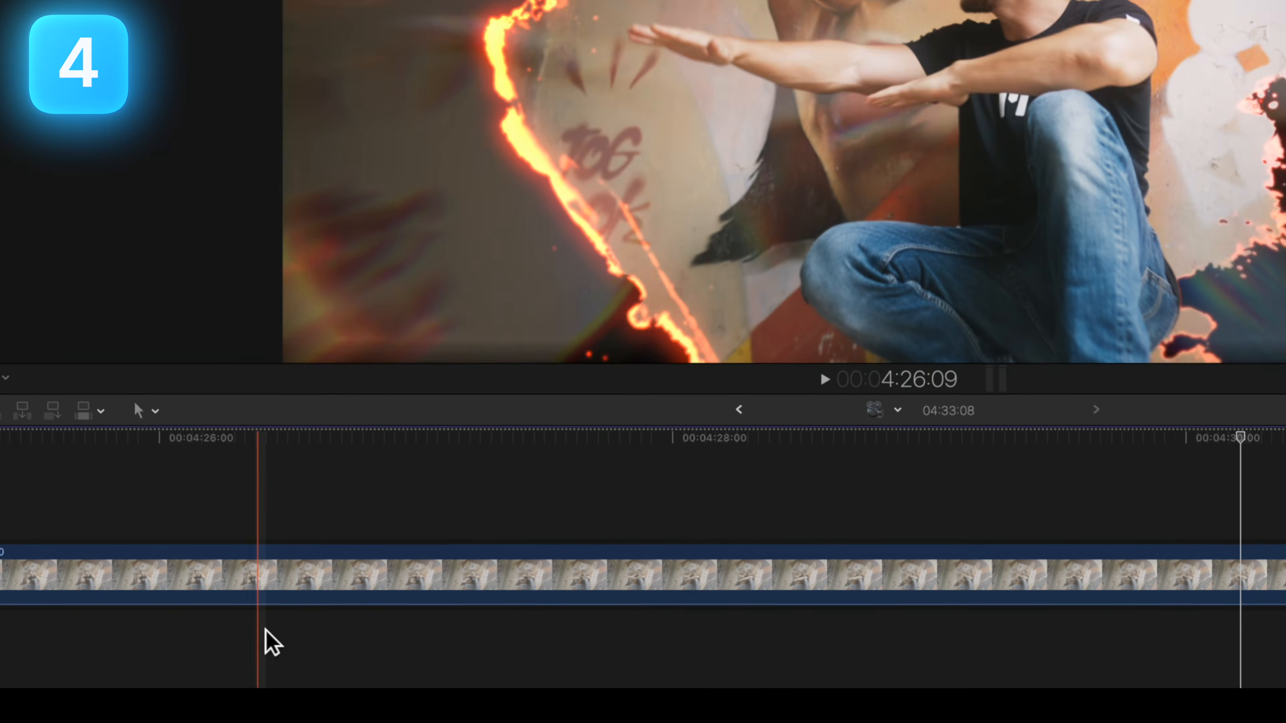
- Extend the start of clip 20220827_C5690 earlier and the end of clip 20220827_C5699 further out in the timeline
scroll(268, 629, left, 6)
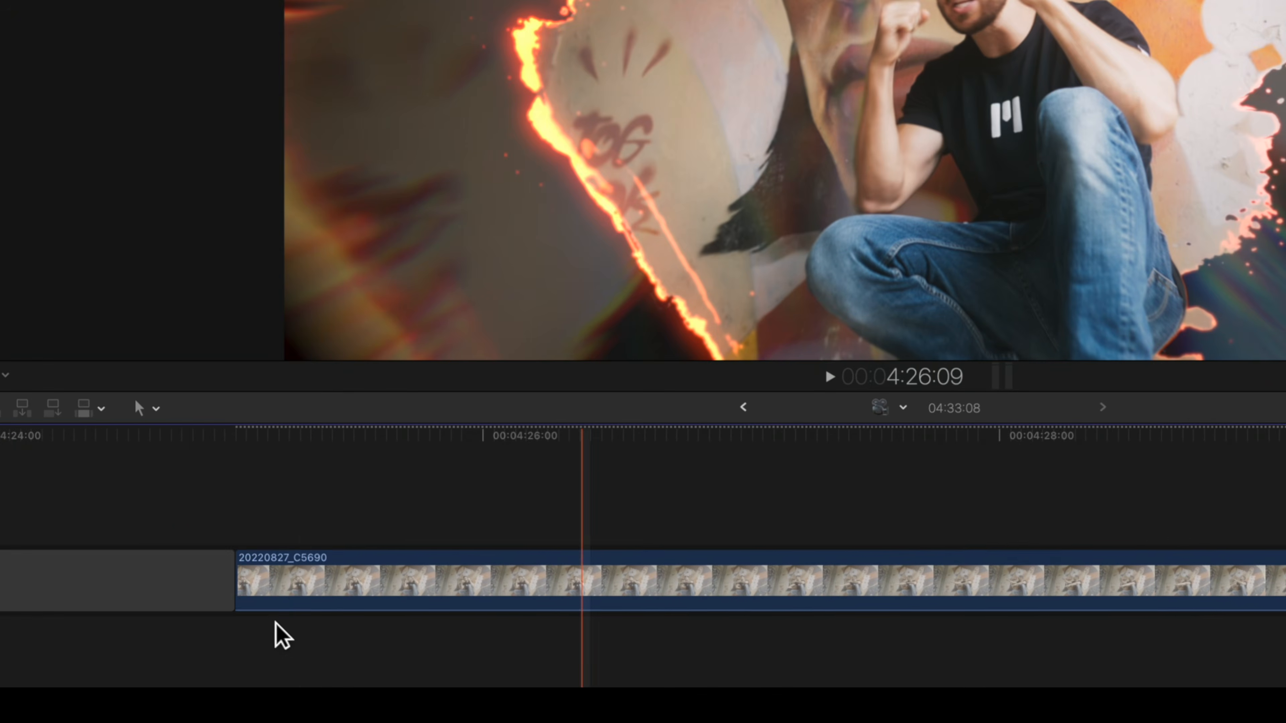
drag(238, 595, 171, 600)
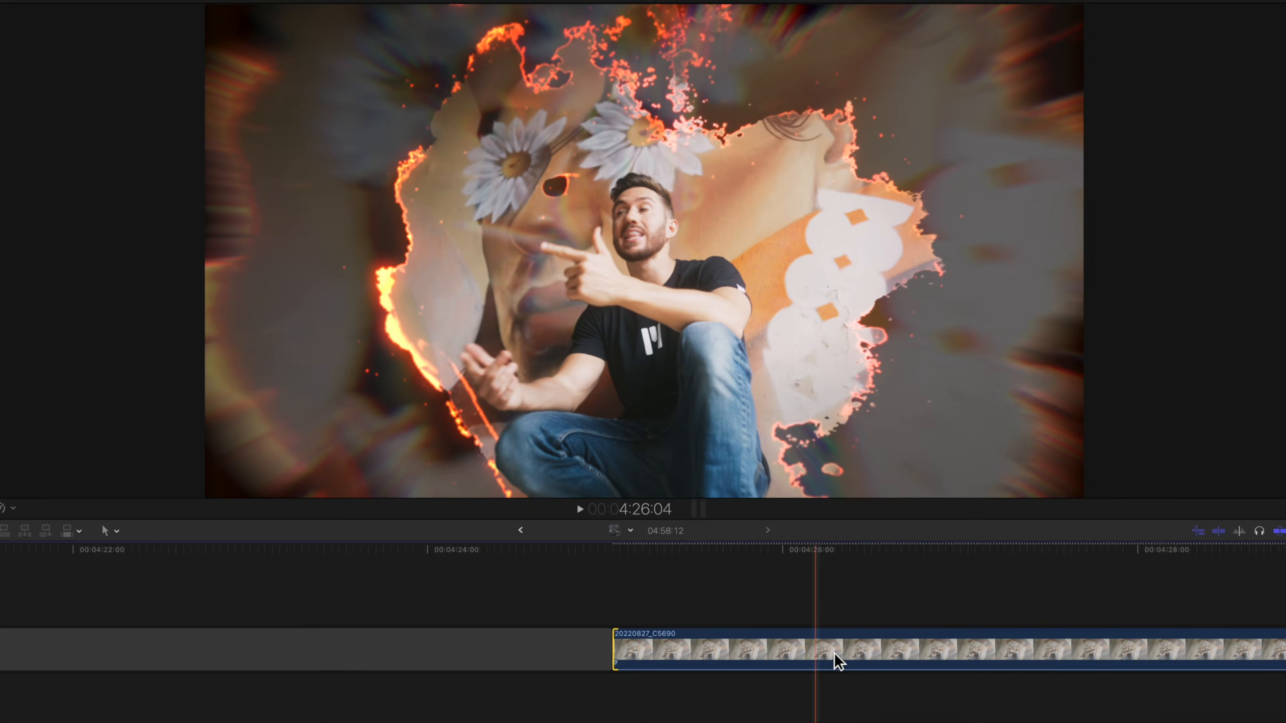
scroll(1104, 609, right, 6)
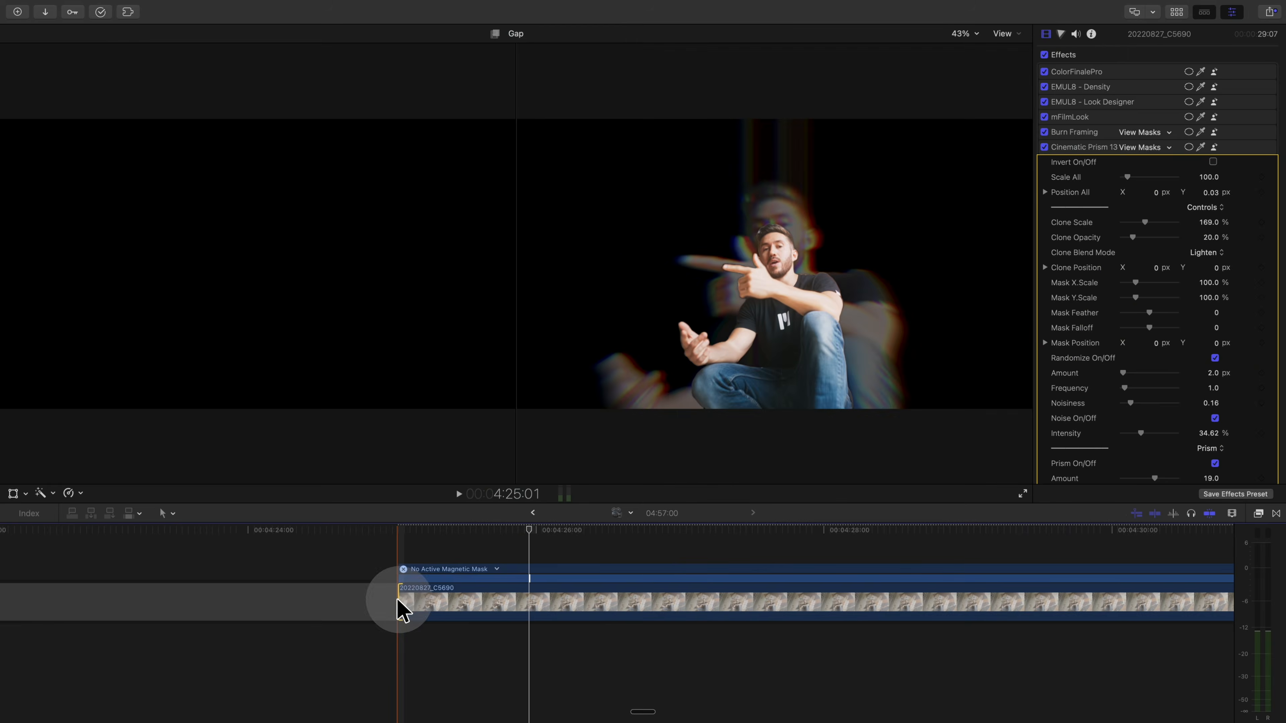
drag(400, 604, 247, 621)
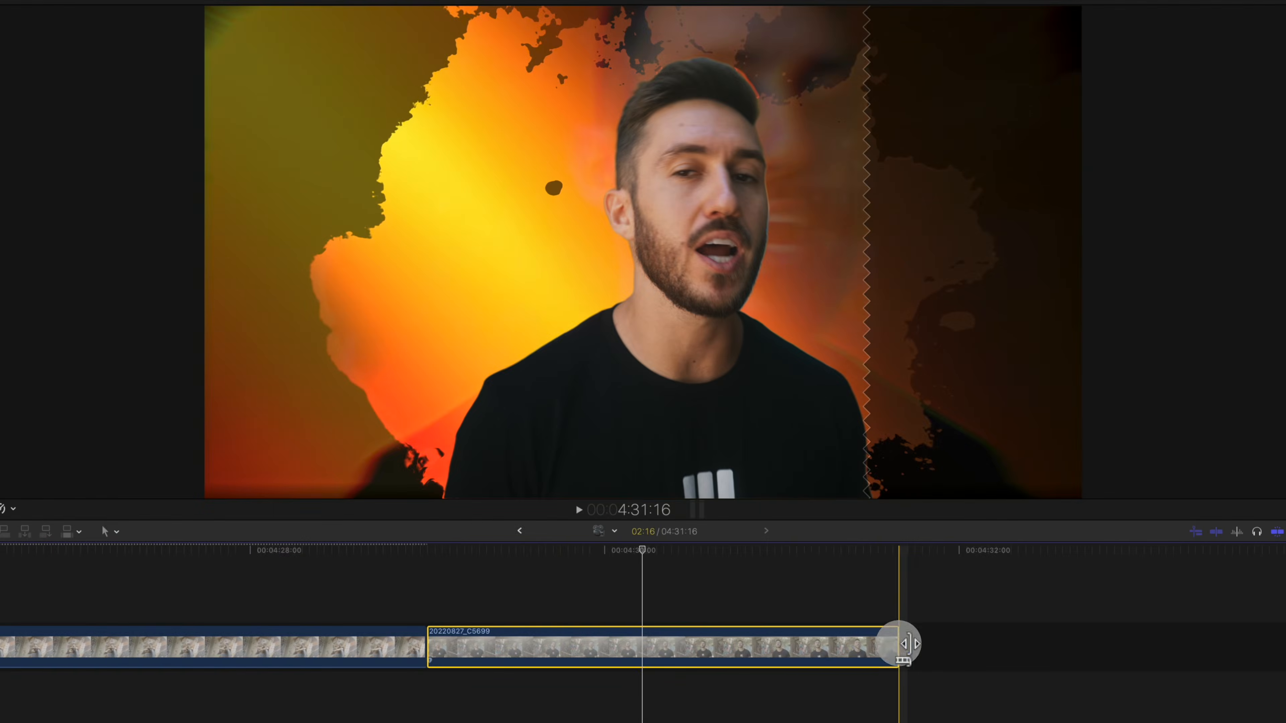
drag(899, 643, 1159, 628)
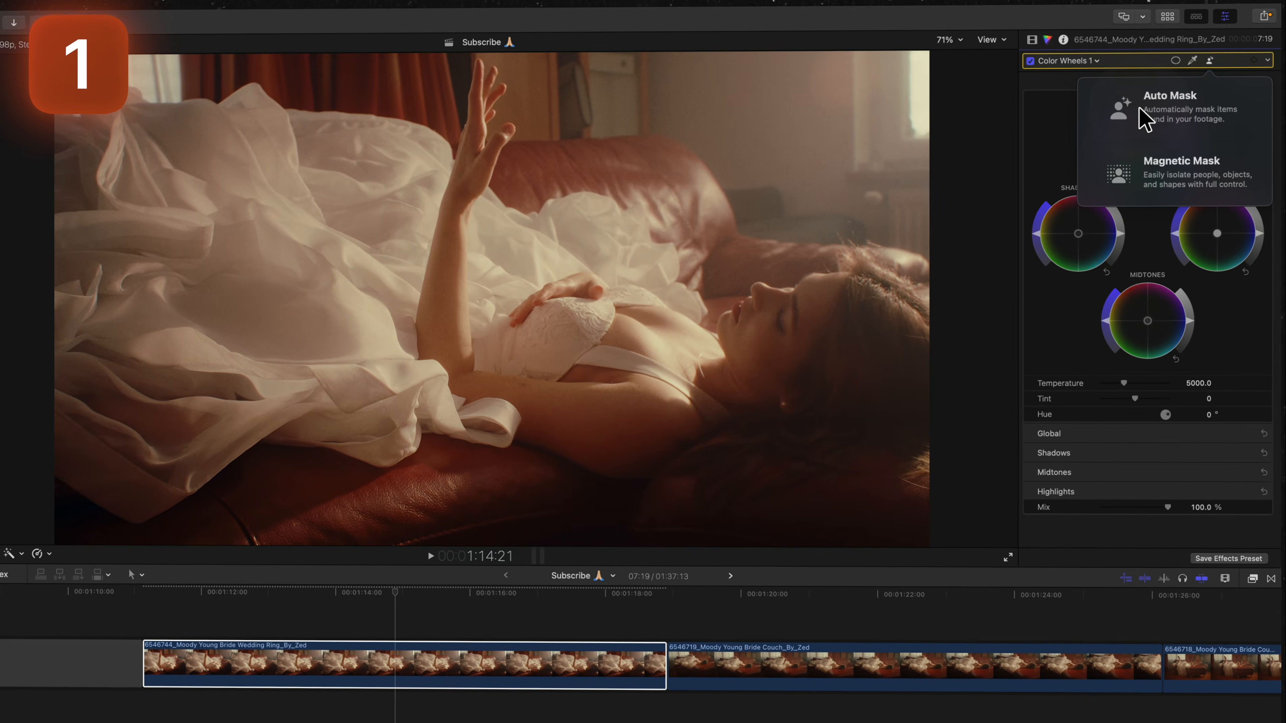
- Open Auto Mask for Color Wheels 1 on the wedding ring clip and look through the available mask types
click(1145, 119)
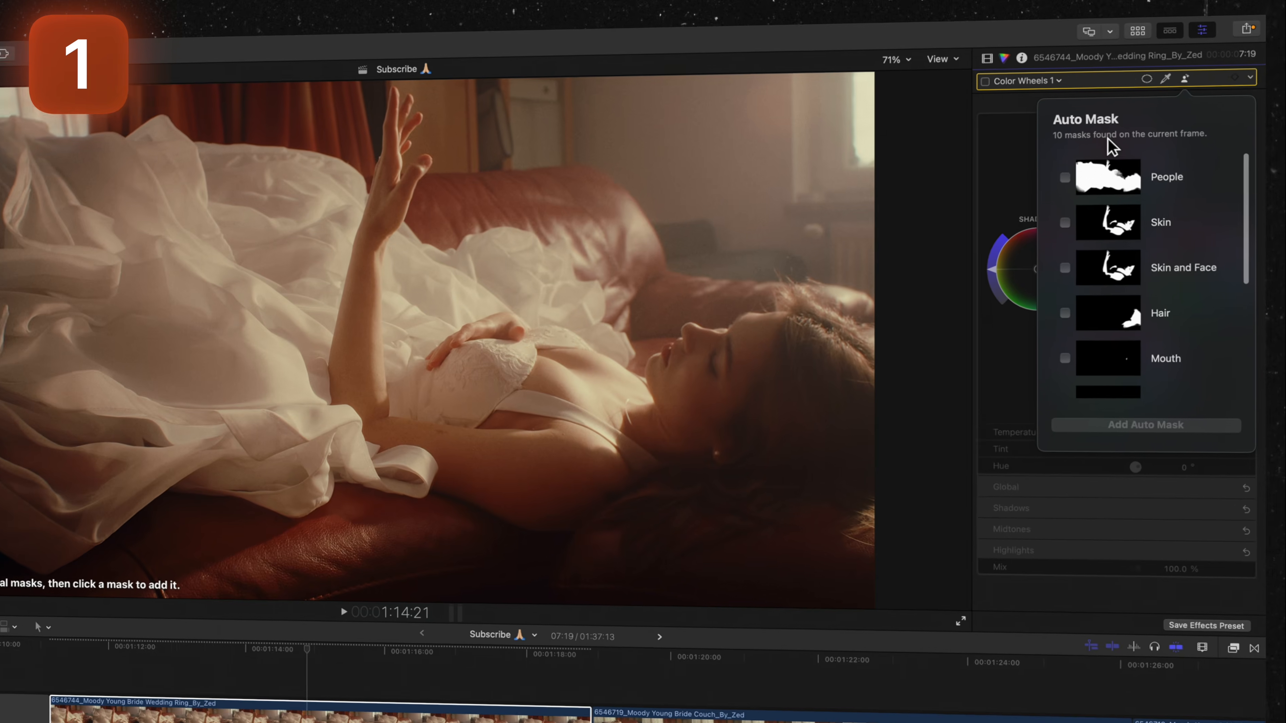
scroll(1013, 316, down, 5)
scroll(1076, 334, up, 4)
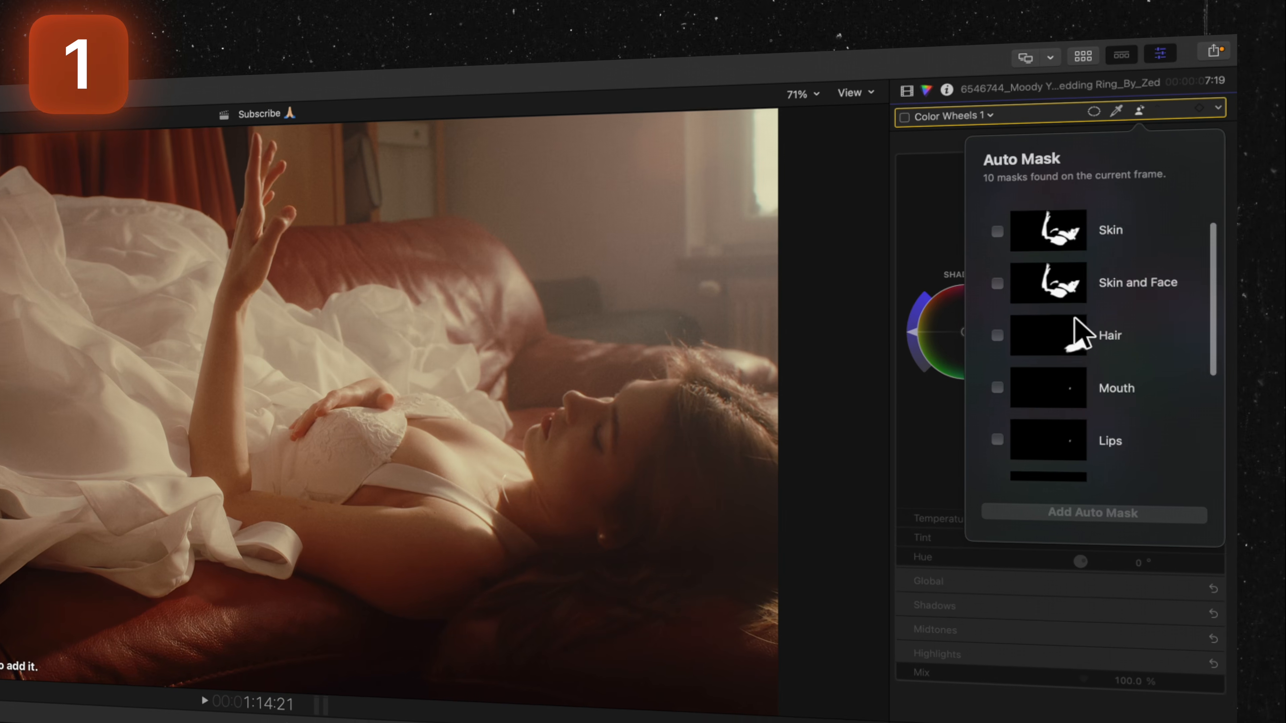
scroll(1075, 318, up, 1)
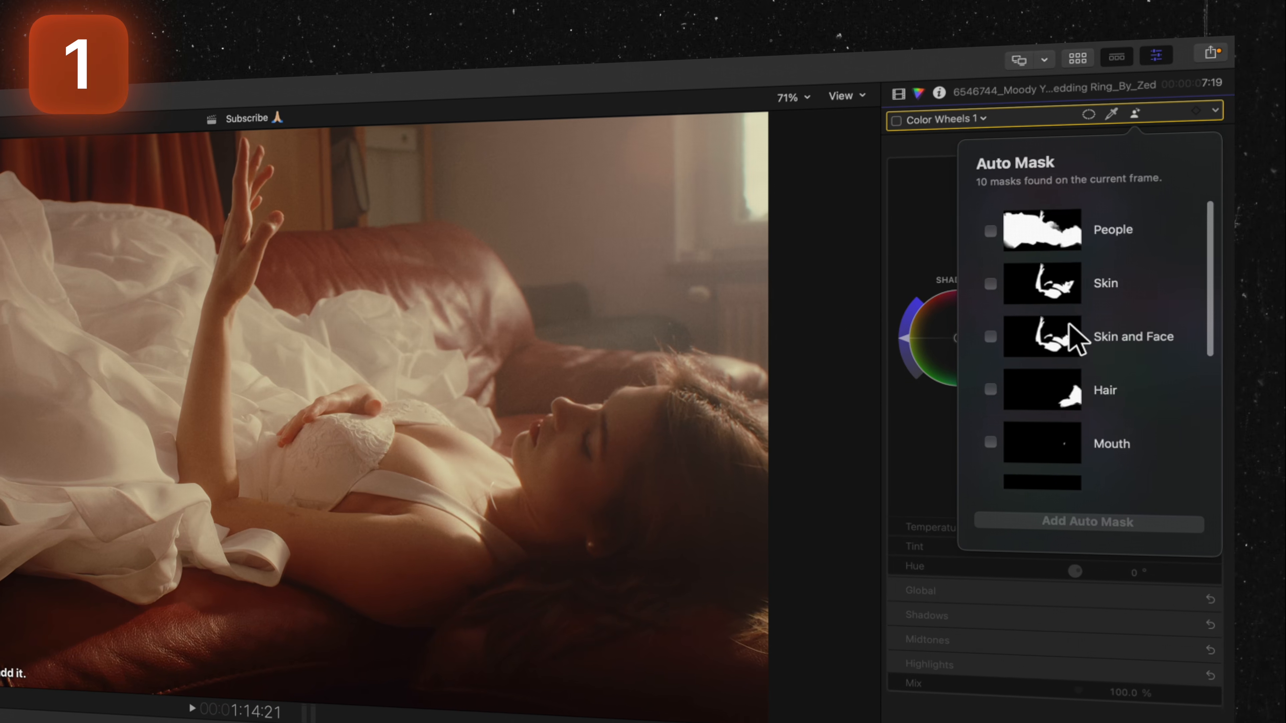
scroll(1069, 325, down, 5)
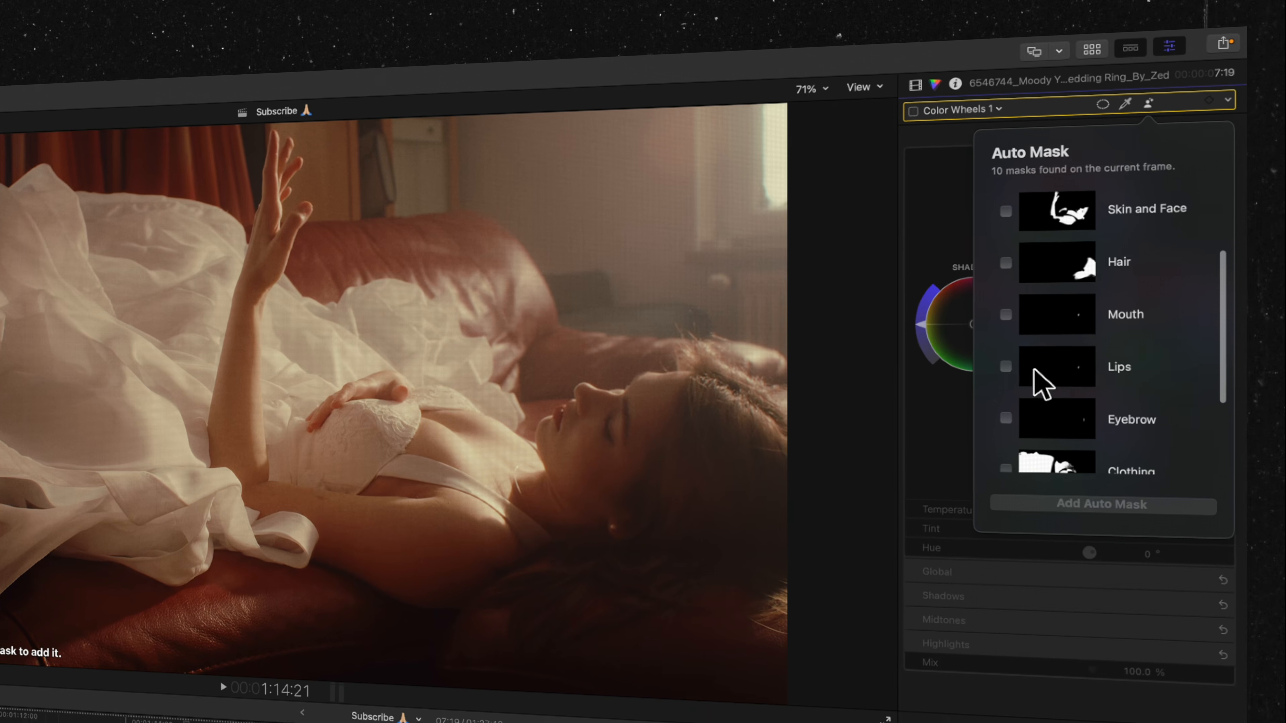
click(987, 374)
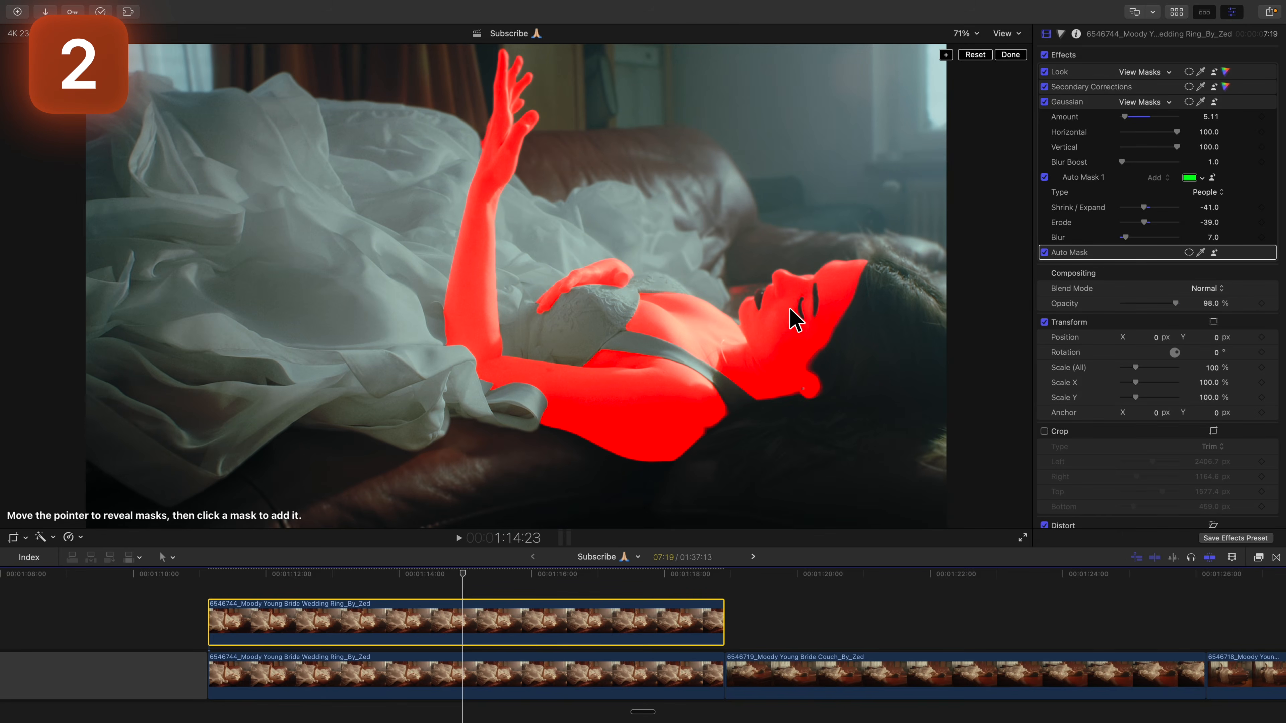
- Select the People, Foreground and Clothing masks for the Auto Mask effect on the wedding ring clip and add all three
click(798, 324)
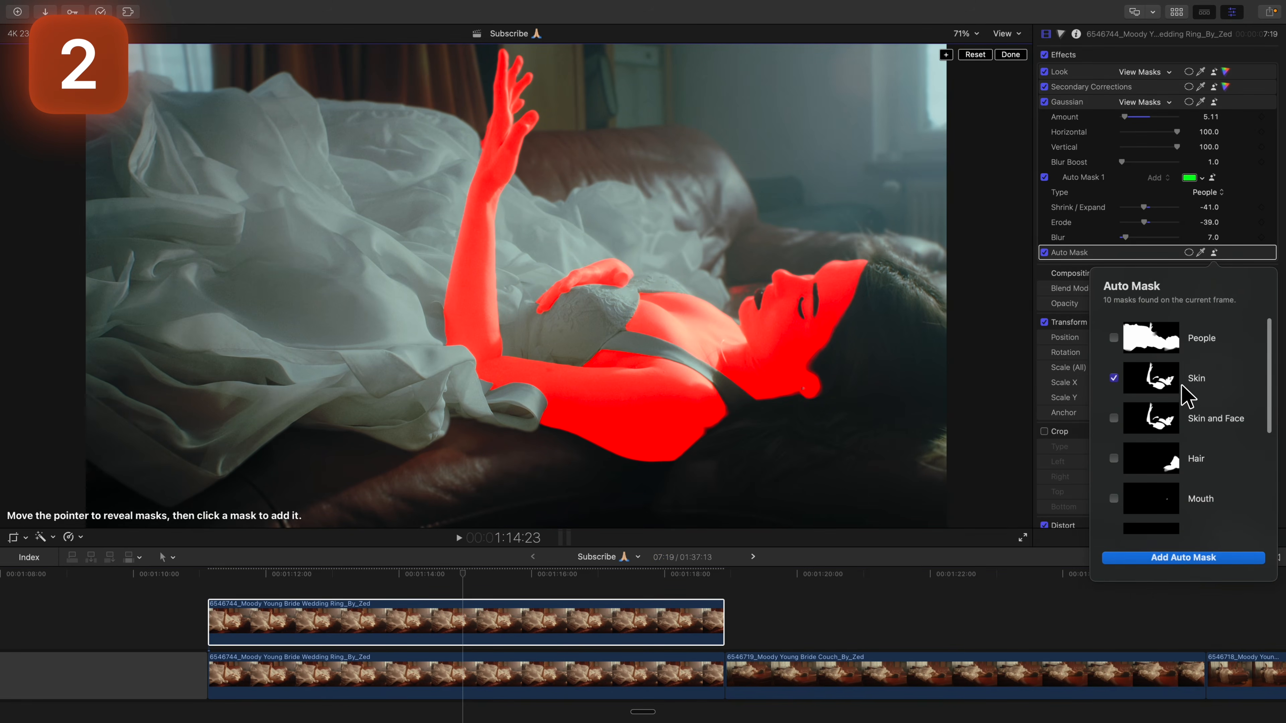
click(1115, 338)
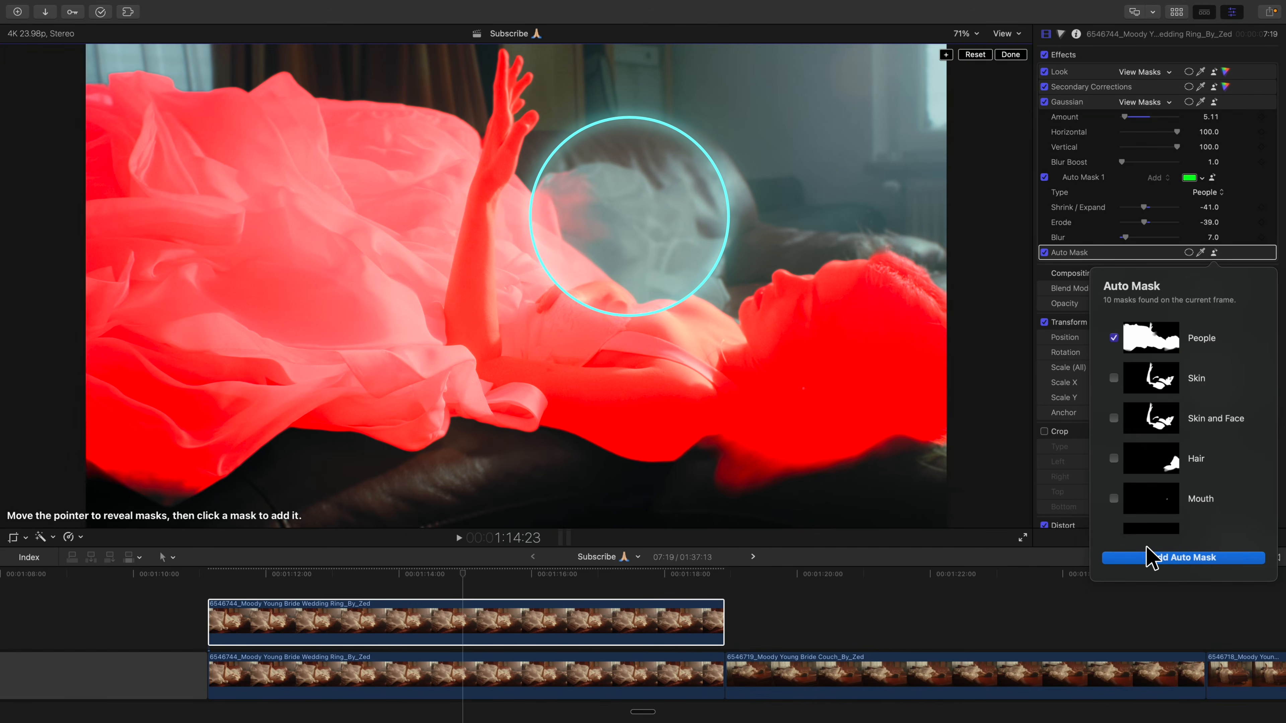
click(1151, 558)
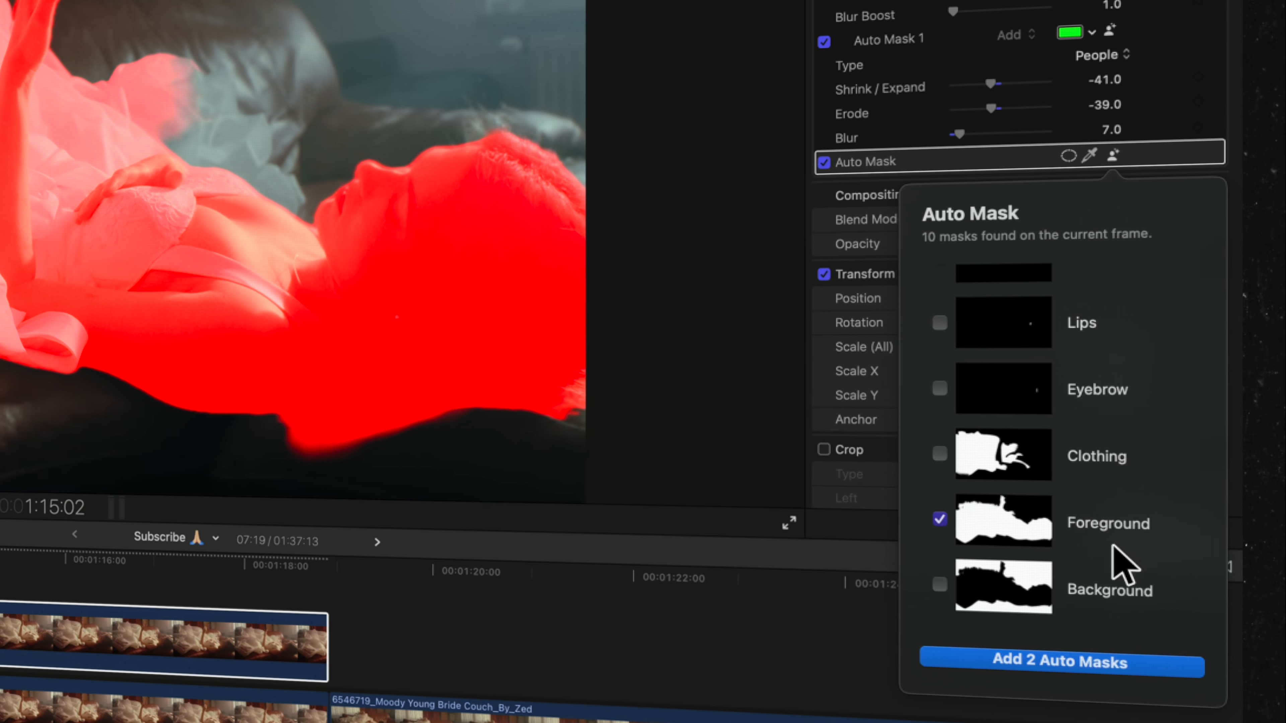
click(992, 466)
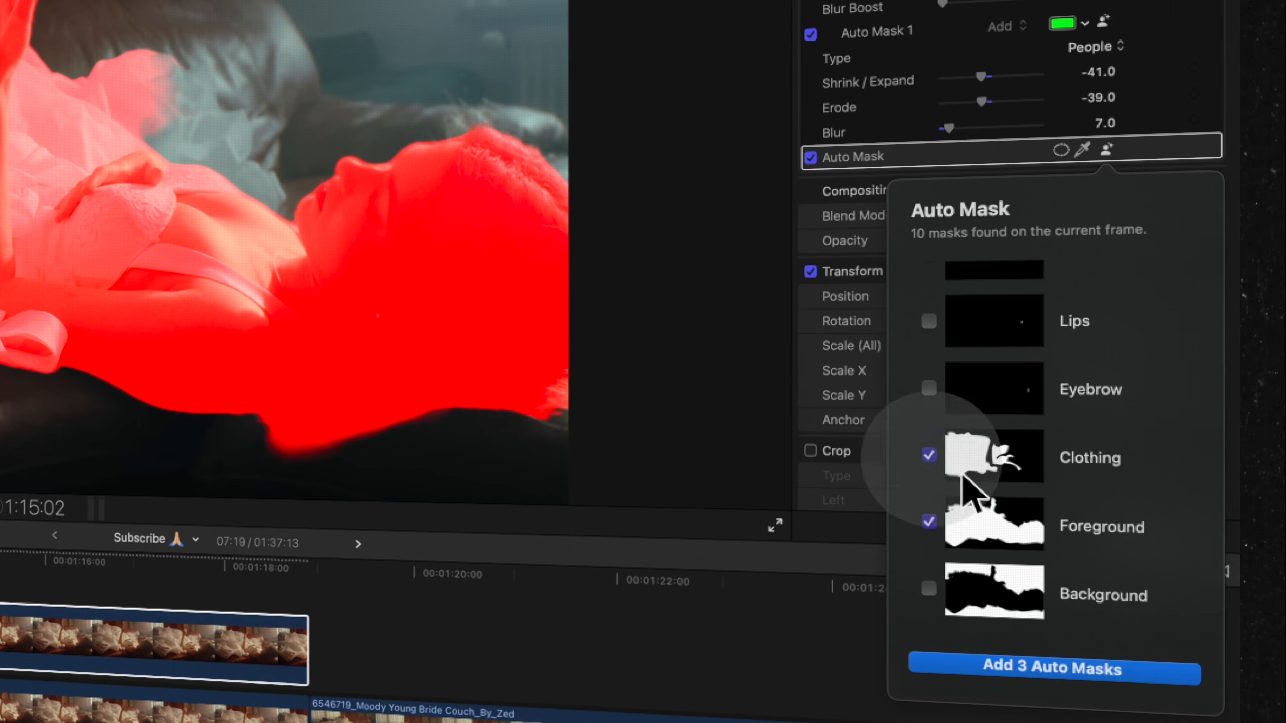
click(1004, 669)
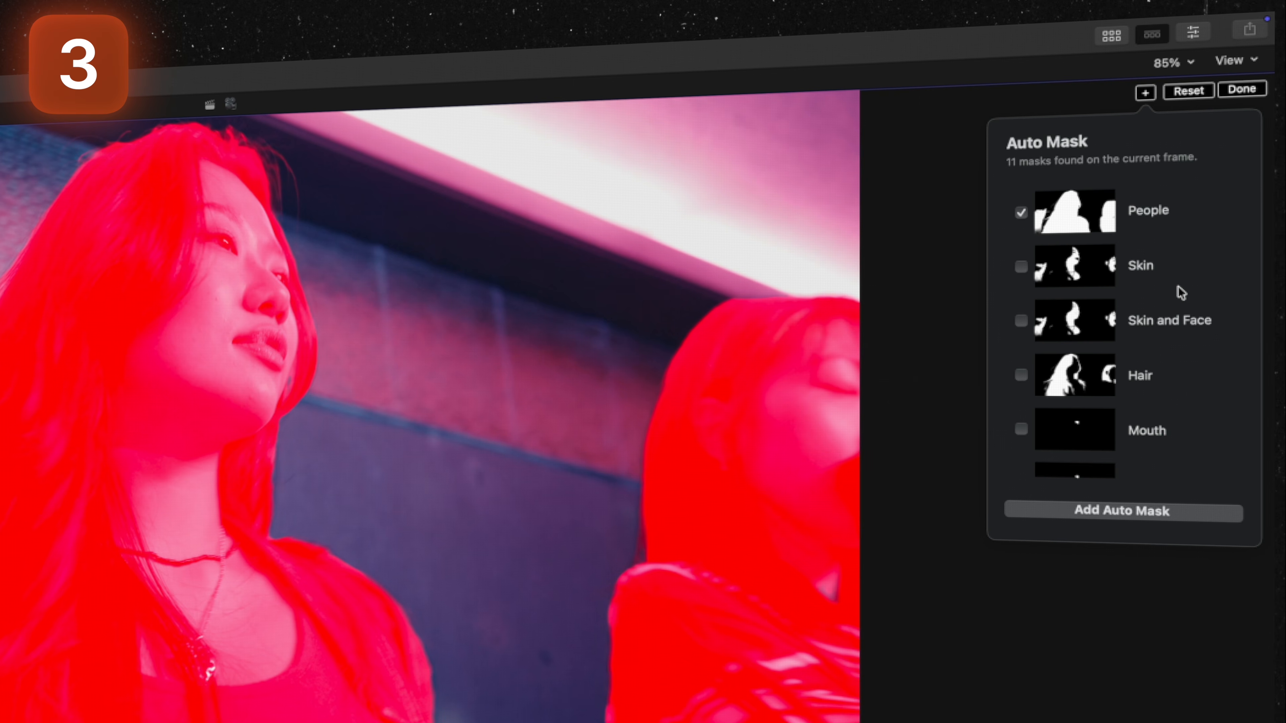
scroll(1181, 292, down, 3)
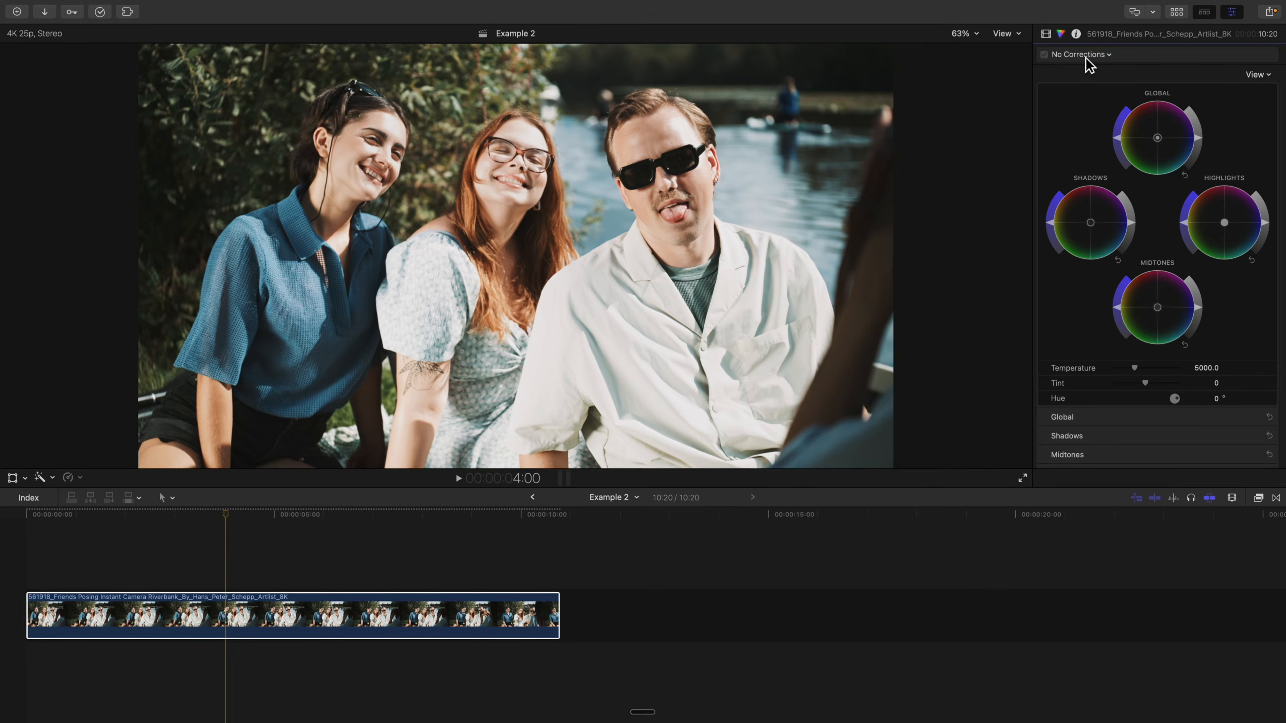
- Add a Hue/Saturation Curves correction to the riverbank friends clip and limit it with a Skin auto mask
click(1078, 55)
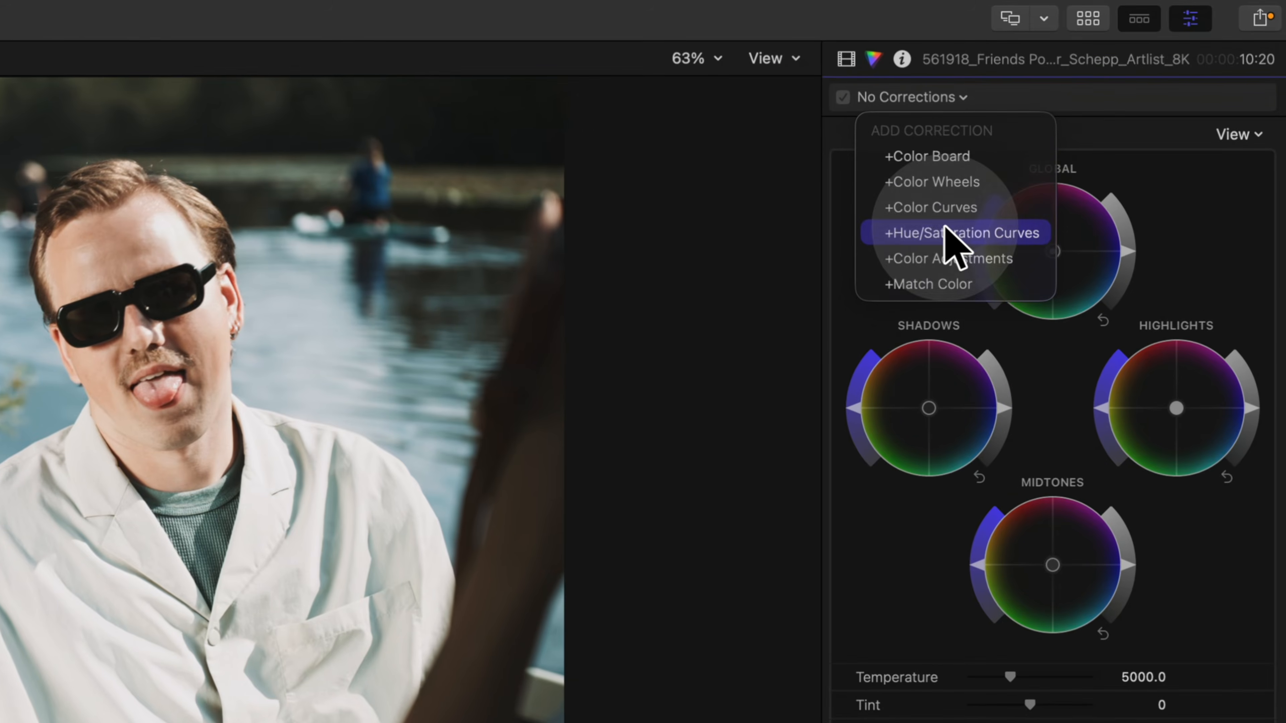
click(965, 220)
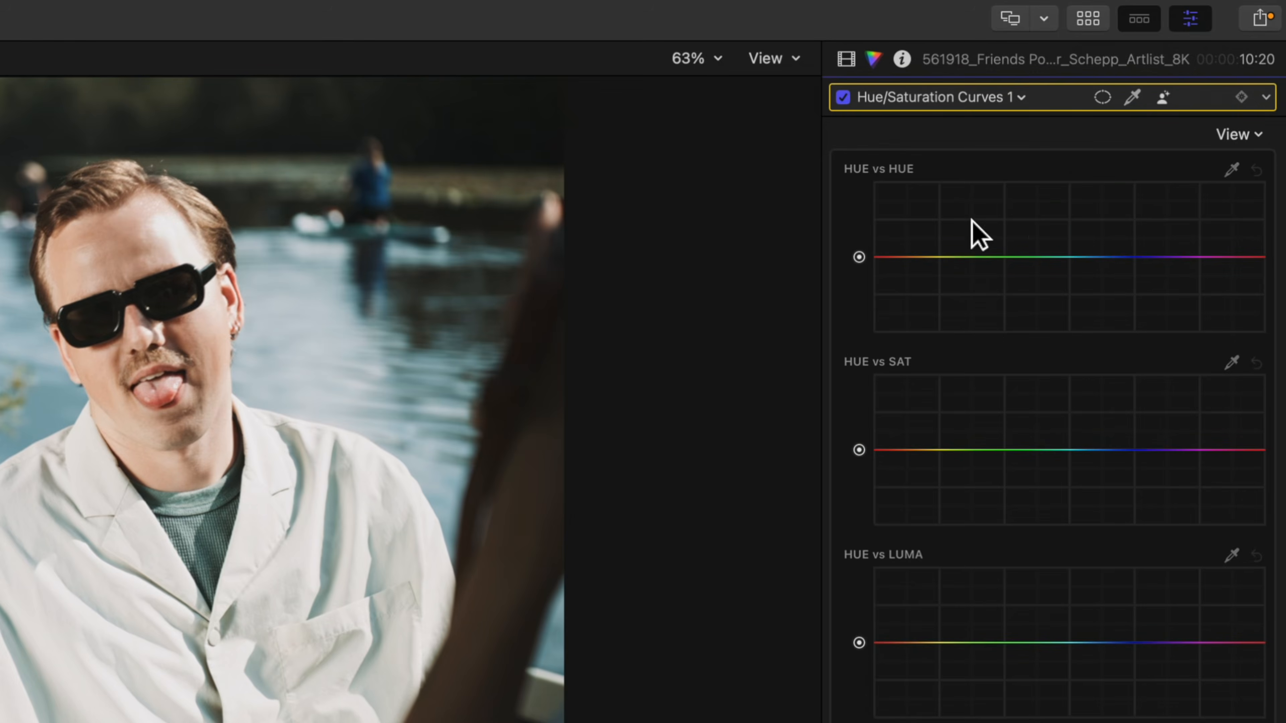
click(1163, 99)
click(1118, 173)
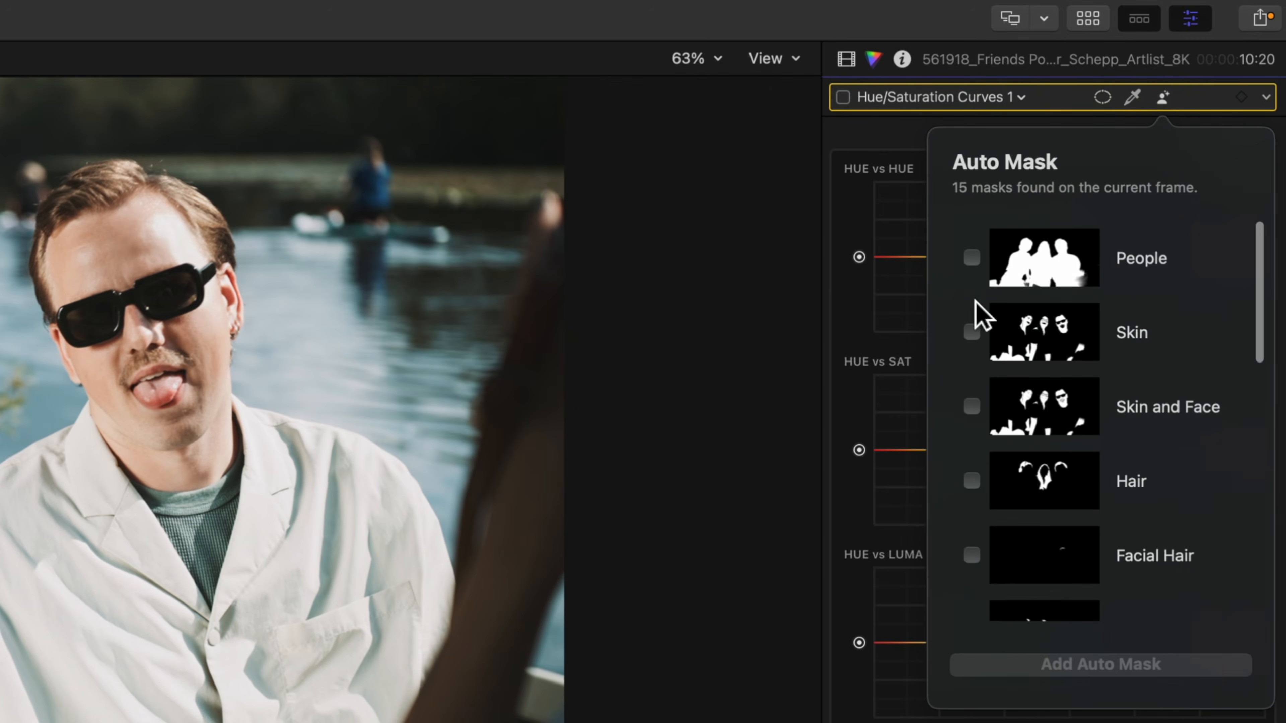
click(971, 334)
click(1084, 664)
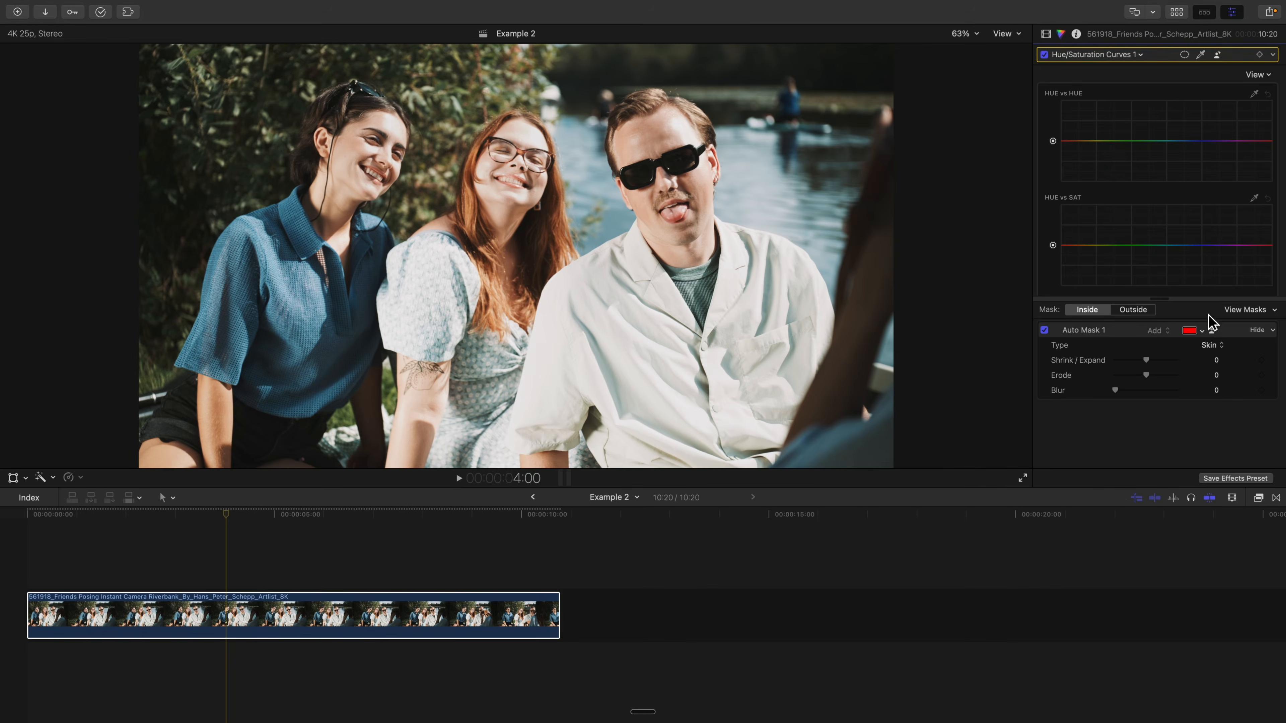
- Preview the Skin mask in black and white, lower the whole HUE vs HUE curve to tint the skin green, and set the mask's Blur to 10
click(1220, 310)
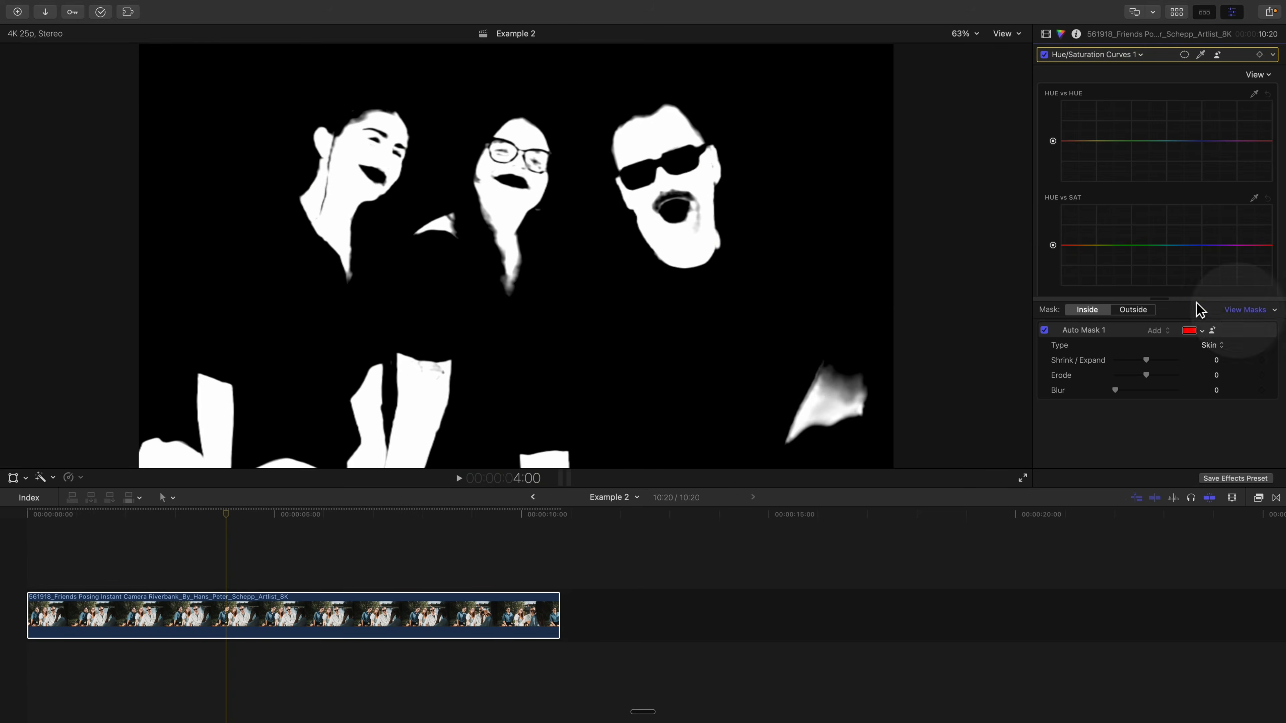
click(1245, 311)
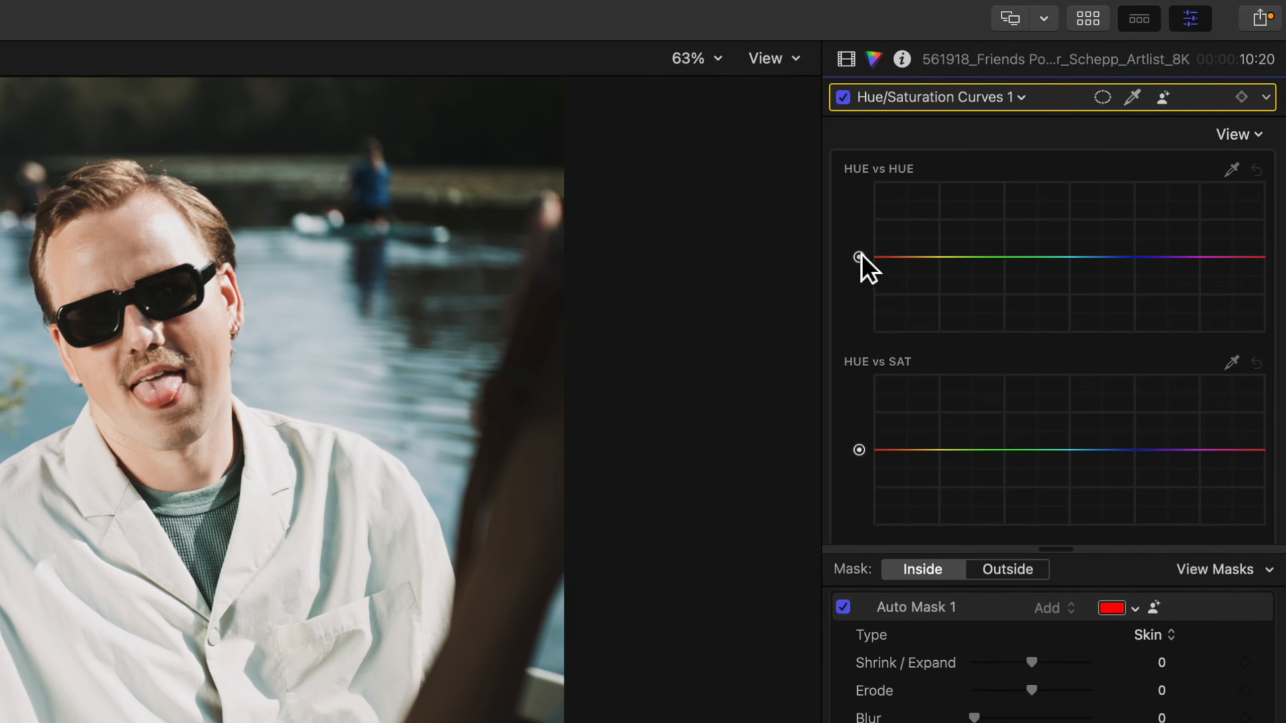
drag(863, 223, 863, 301)
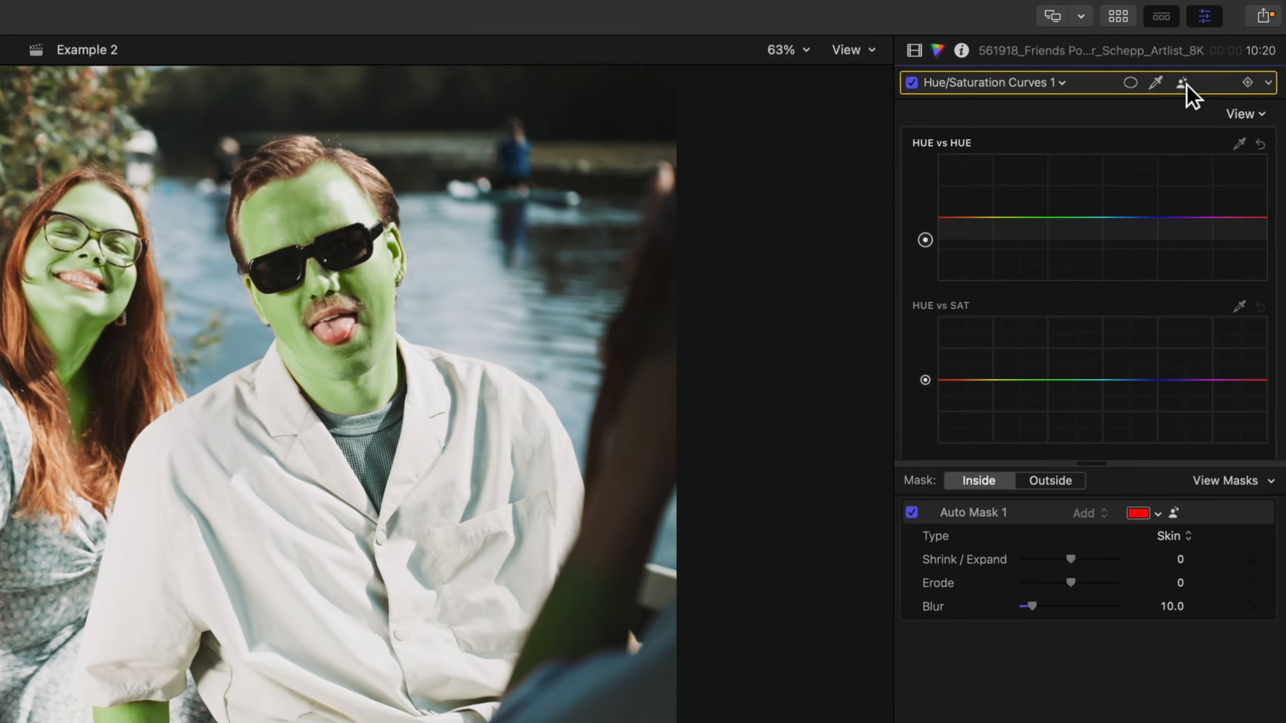
- Add a Magnetic Mask covering the woman in the blue shirt to the Hue/Saturation Curves correction, and analyze it across the clip
click(1218, 54)
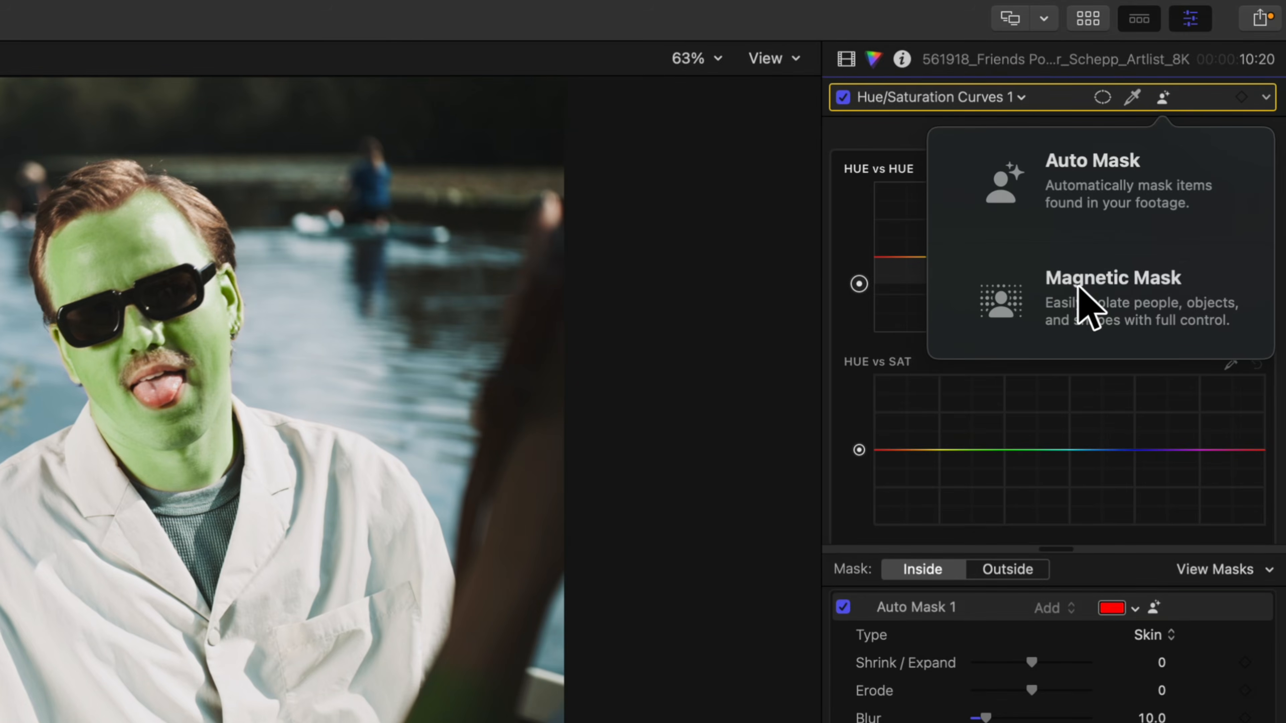
click(1084, 299)
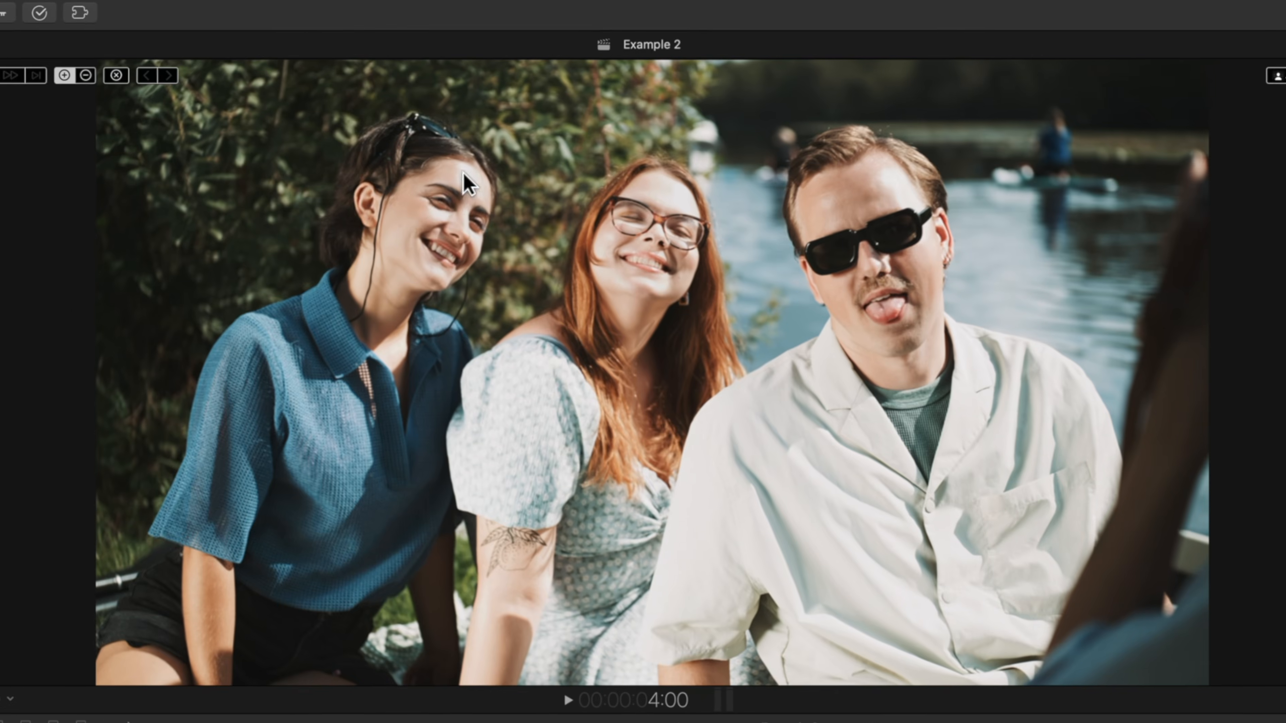
click(445, 195)
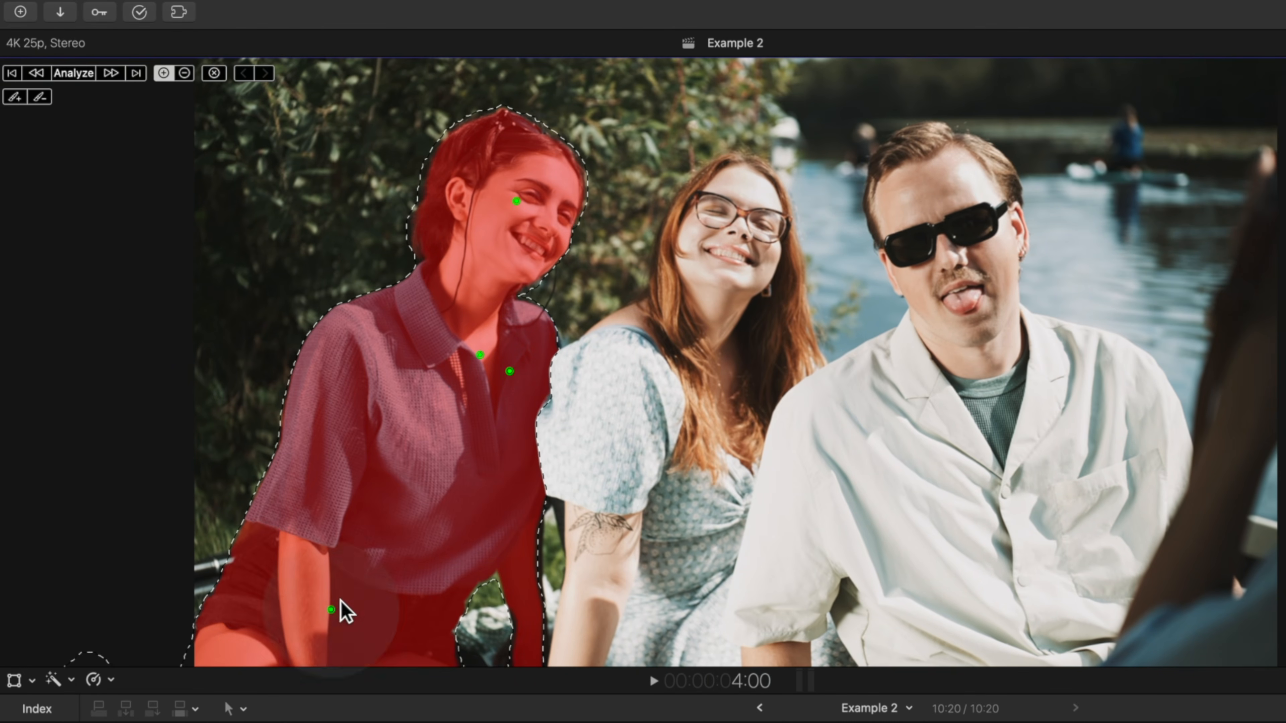
click(78, 74)
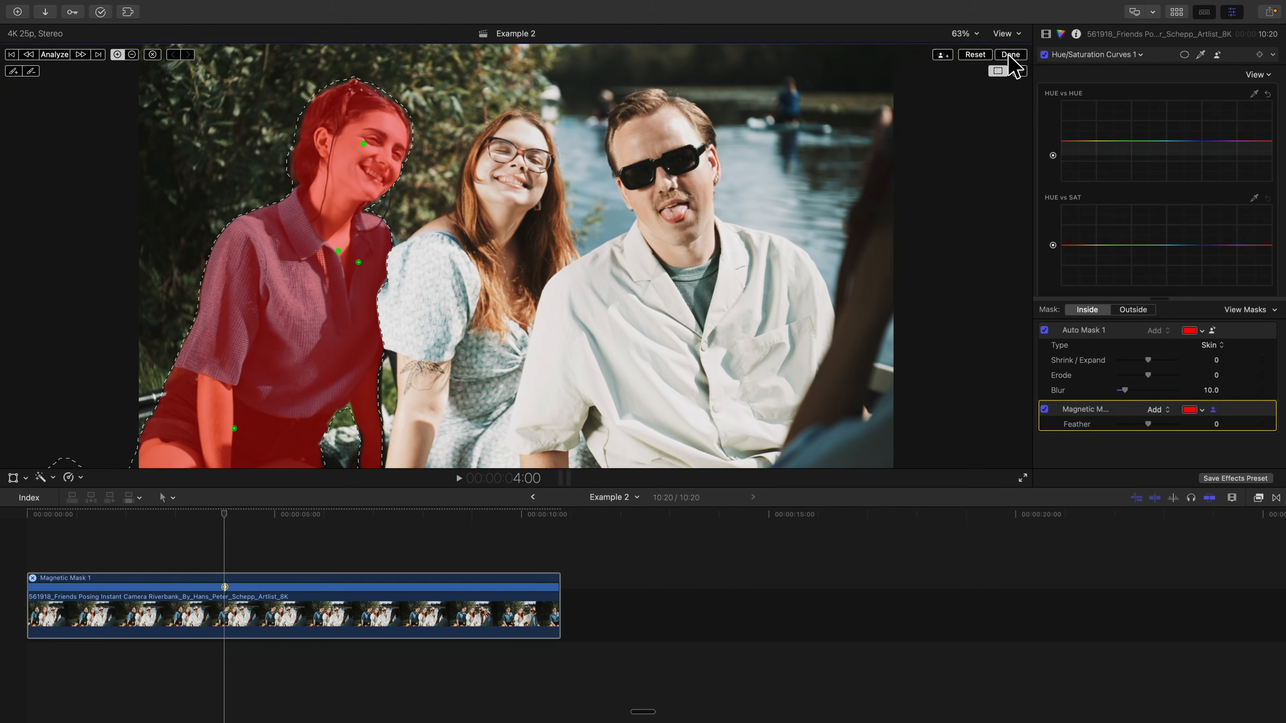
click(1010, 54)
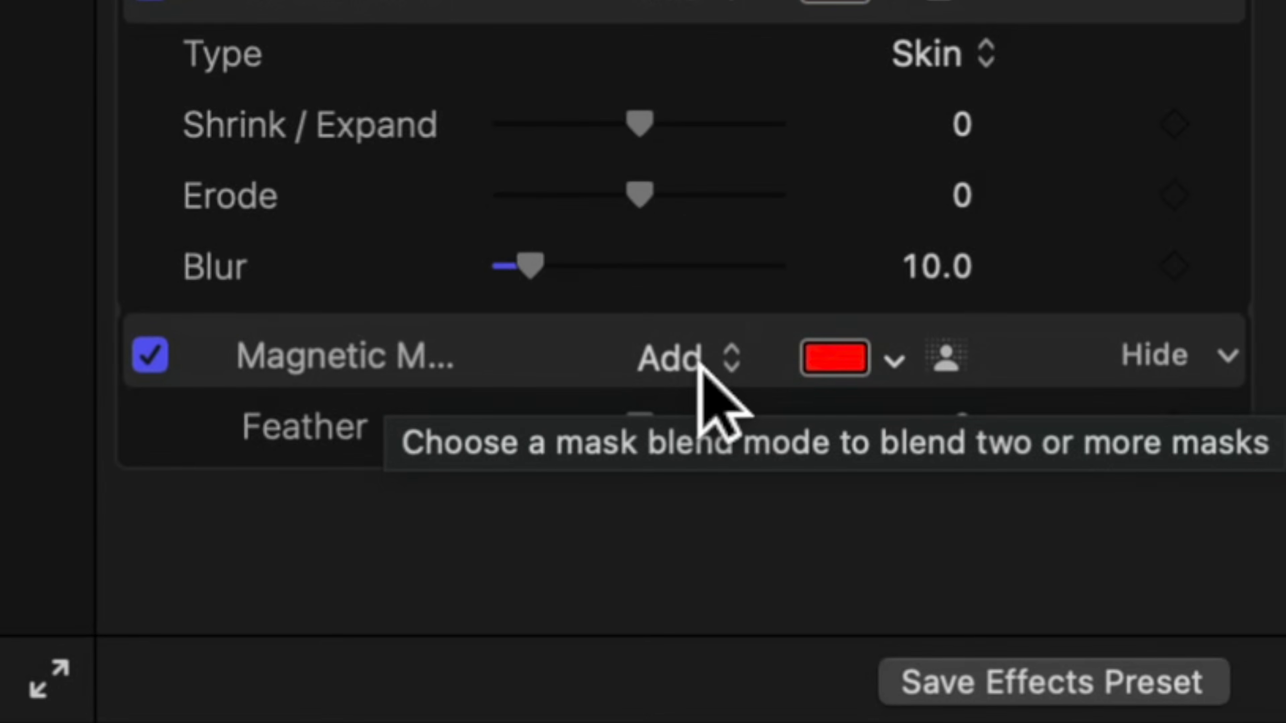
- Try Intersect as the Magnetic Mask's blend mode, and finally set it to Subtract
click(698, 361)
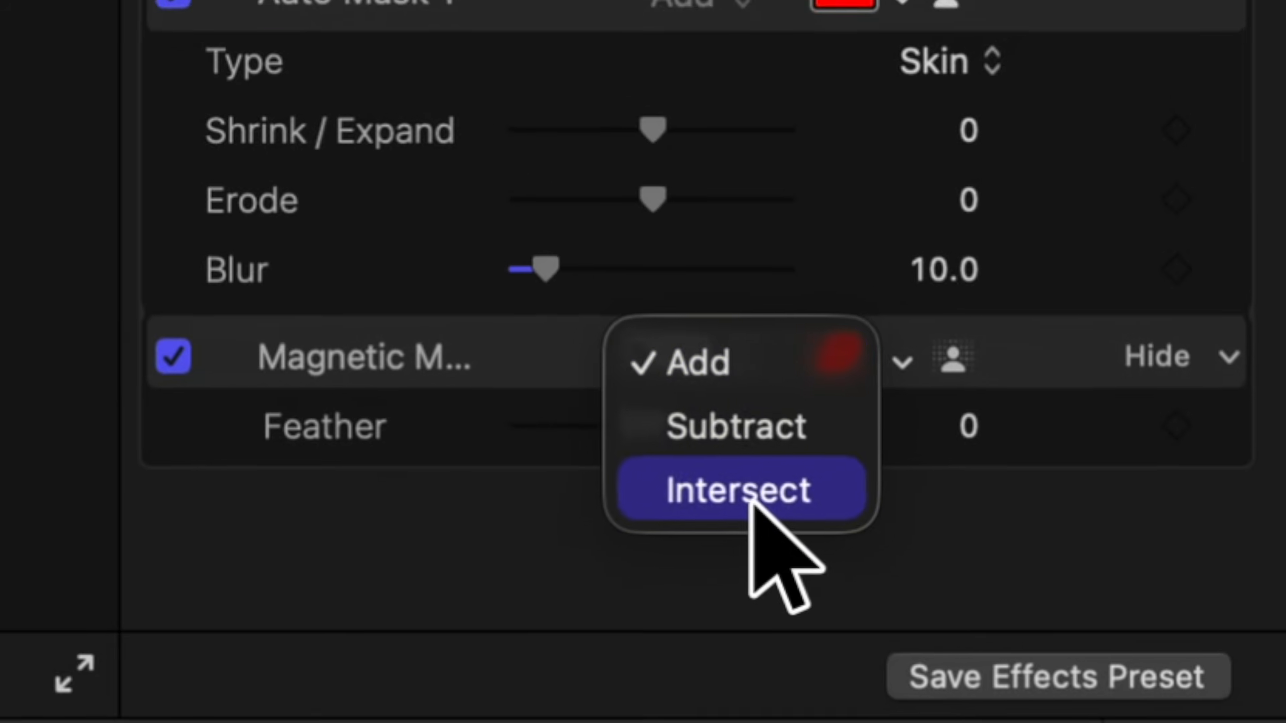
click(752, 503)
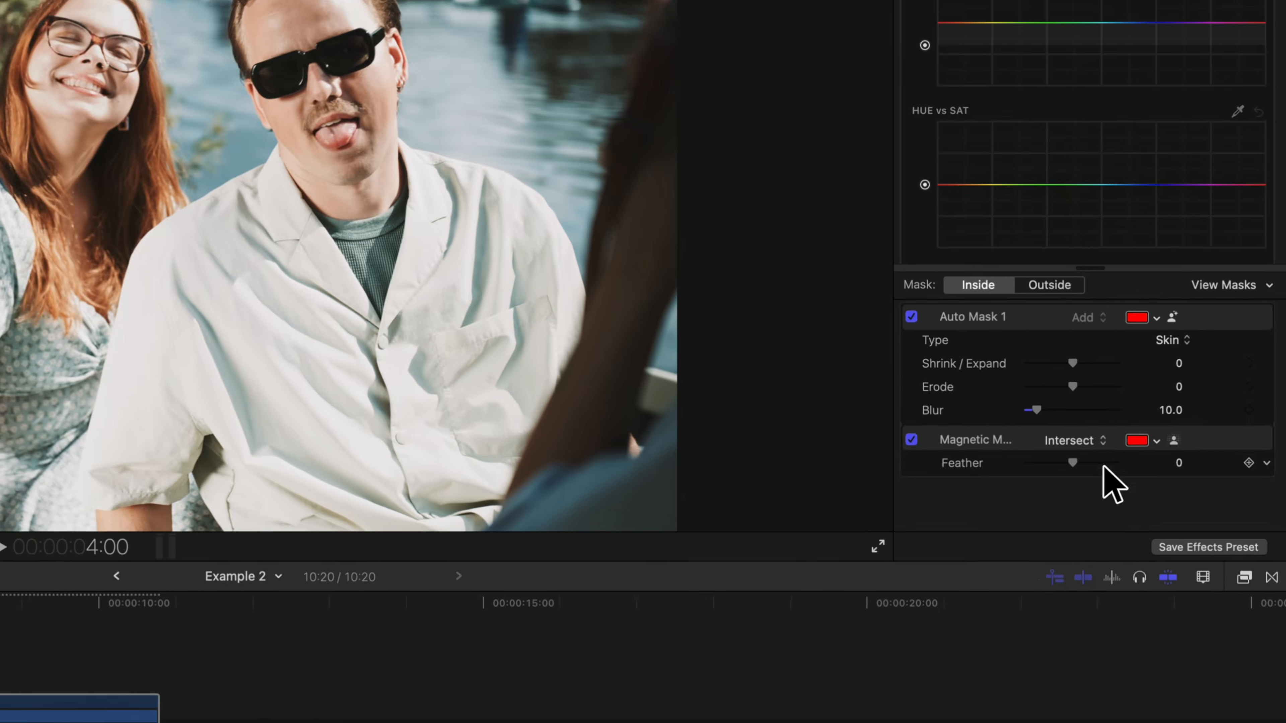
click(1149, 409)
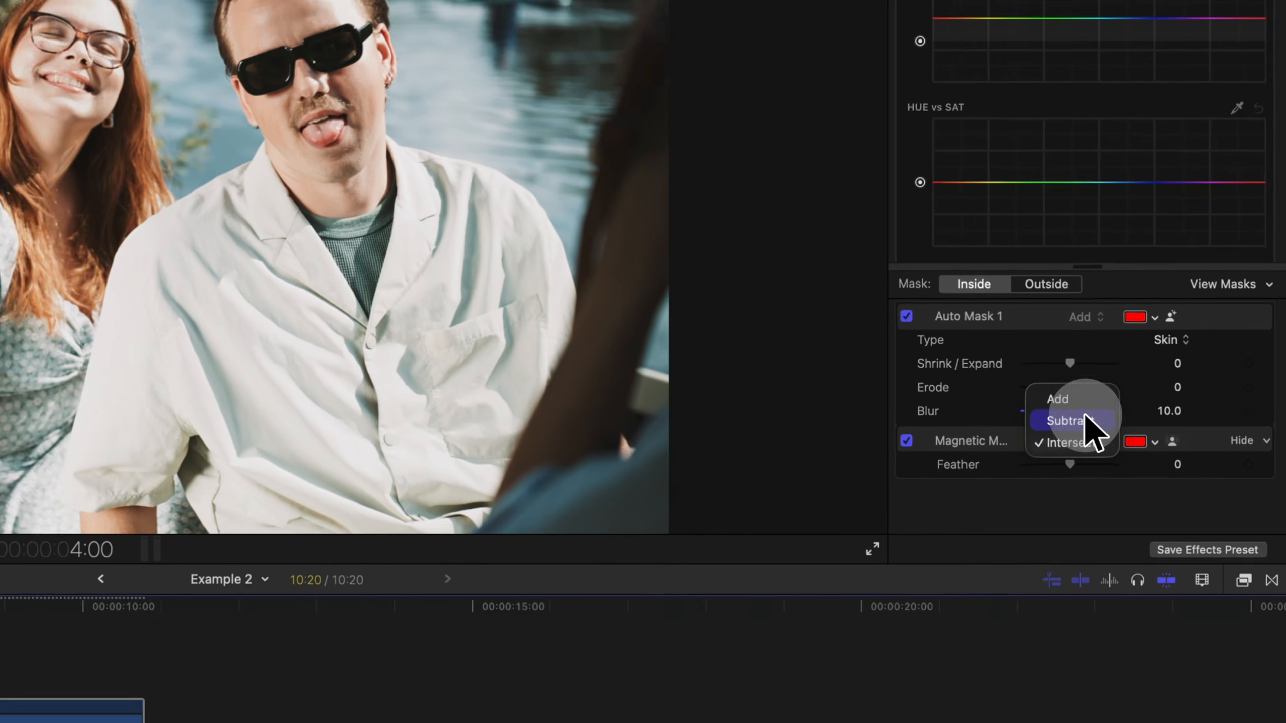
click(1062, 428)
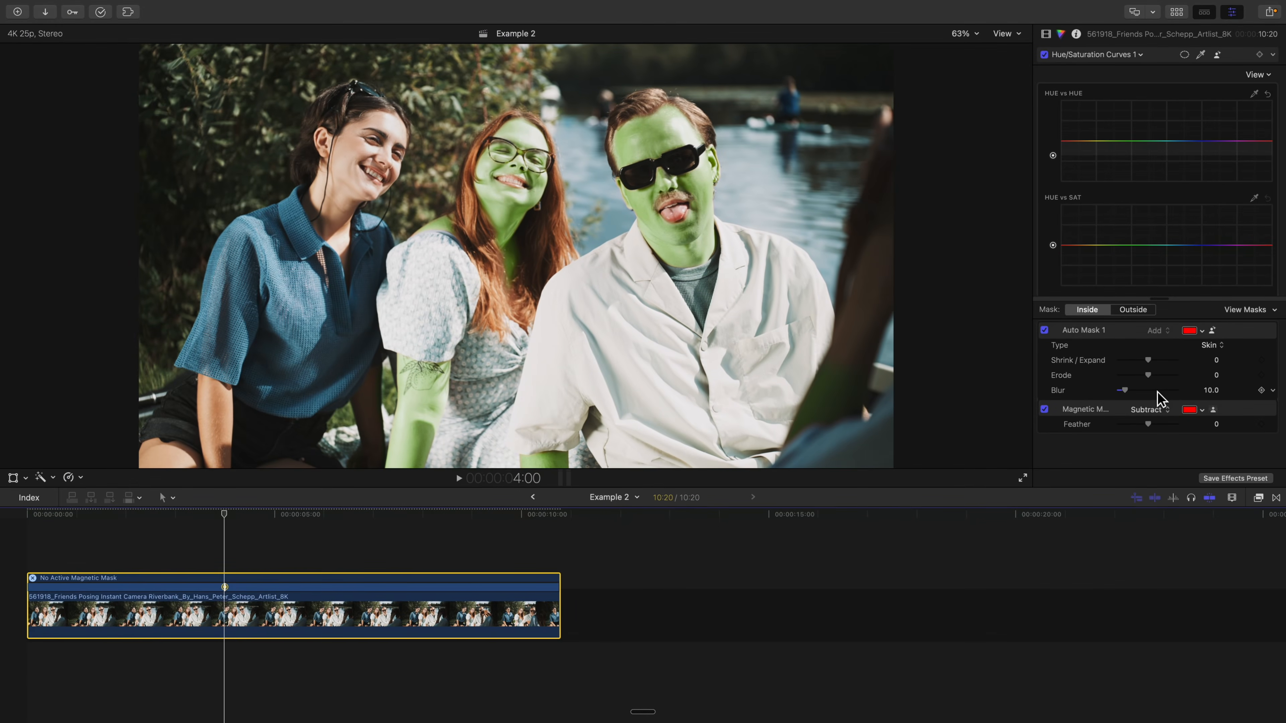